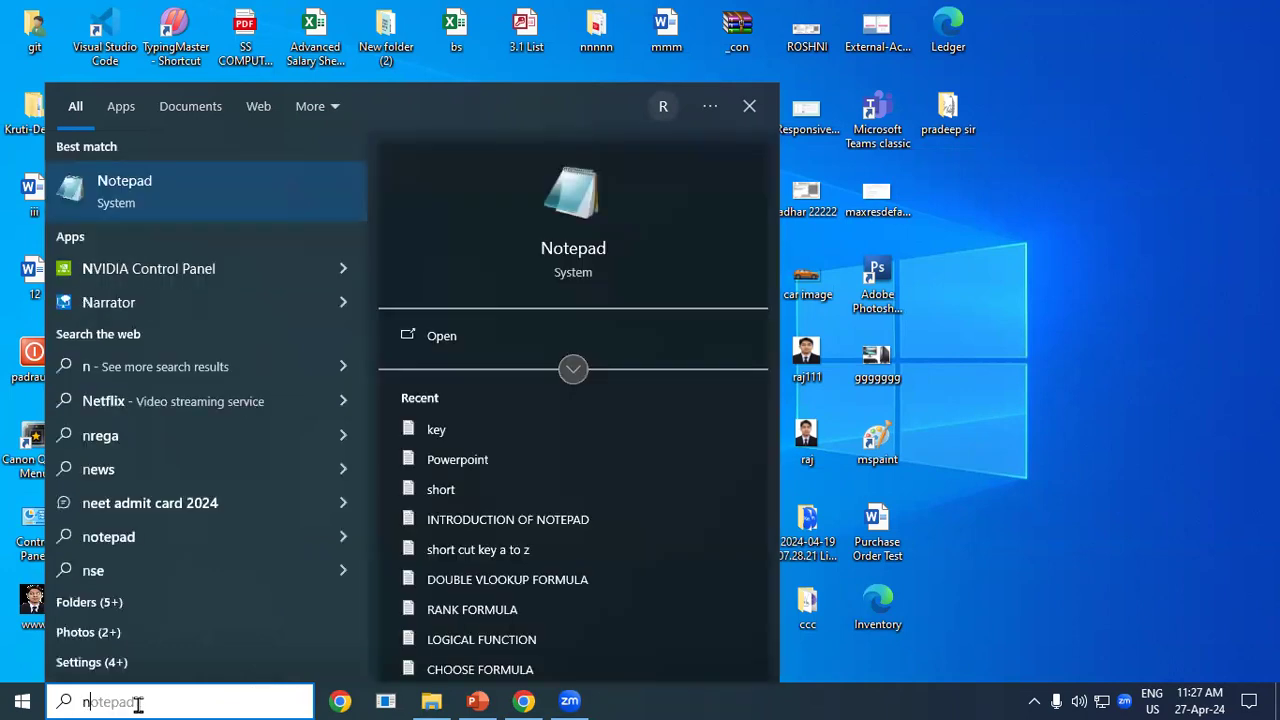
Launch Notepad from Start search, maximize it, and bring up the PowerPoint keyboard-layout slide.
text(ad)
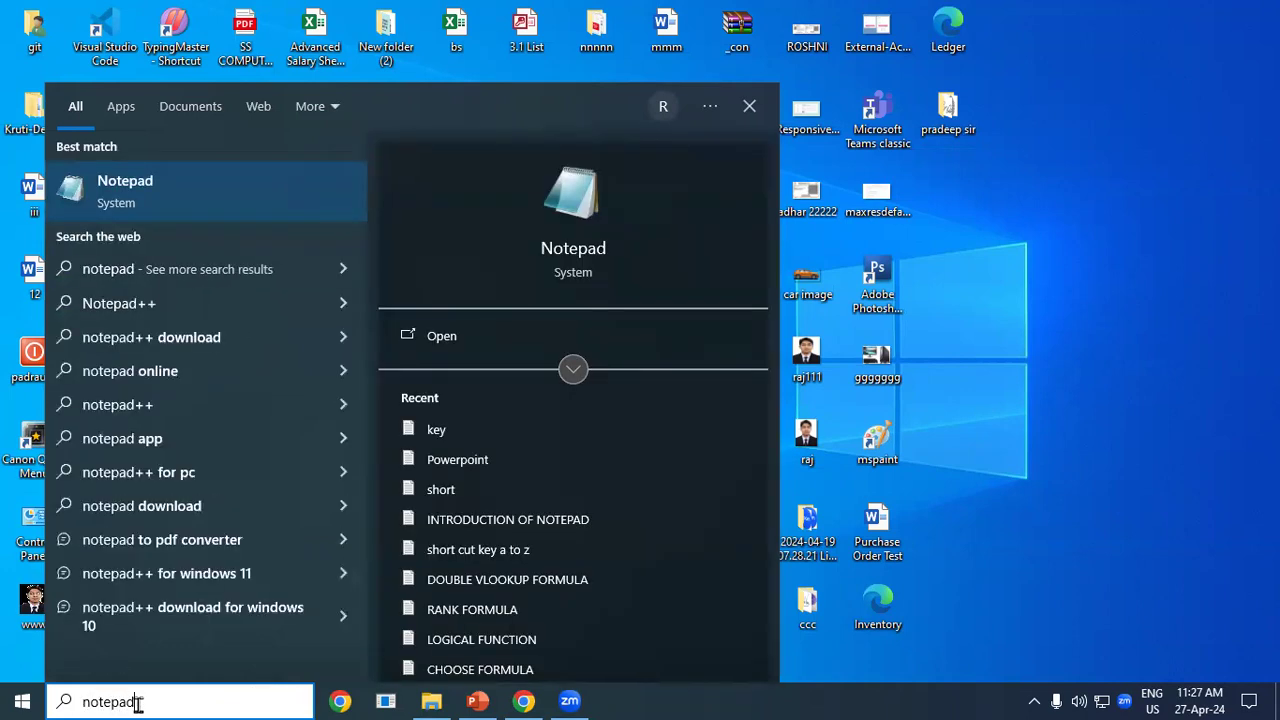
key(Return)
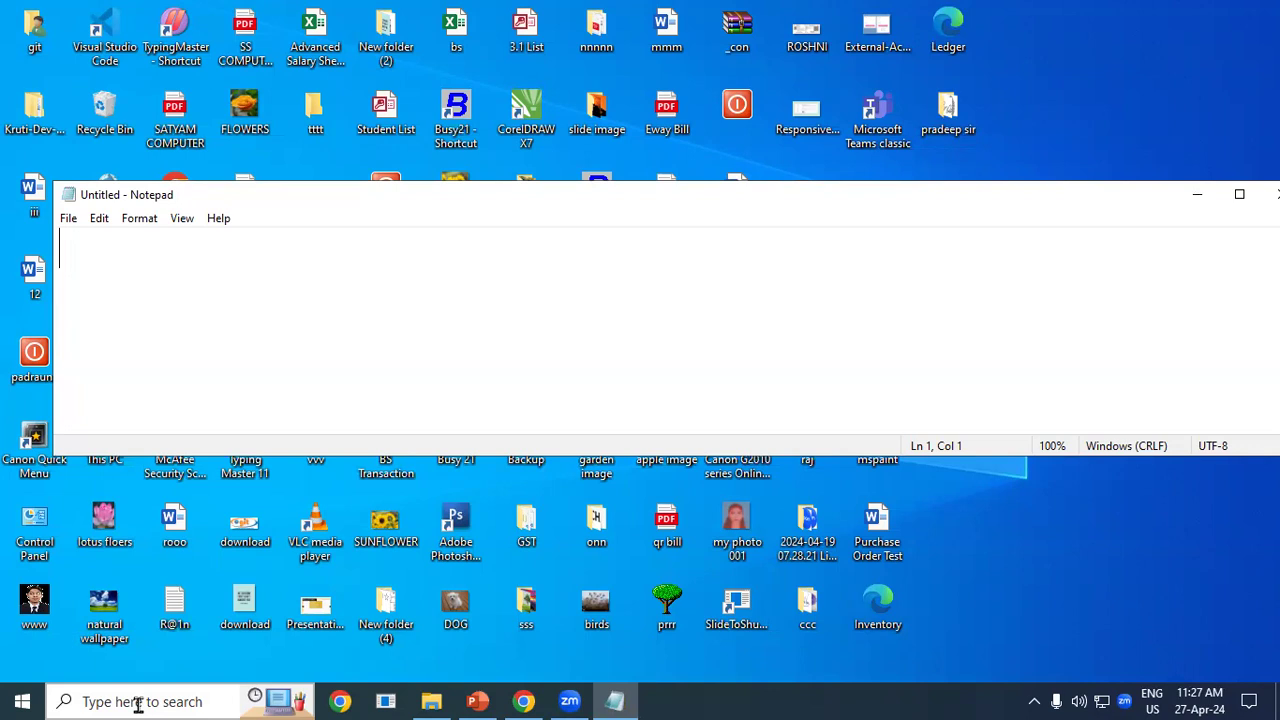
click(1239, 194)
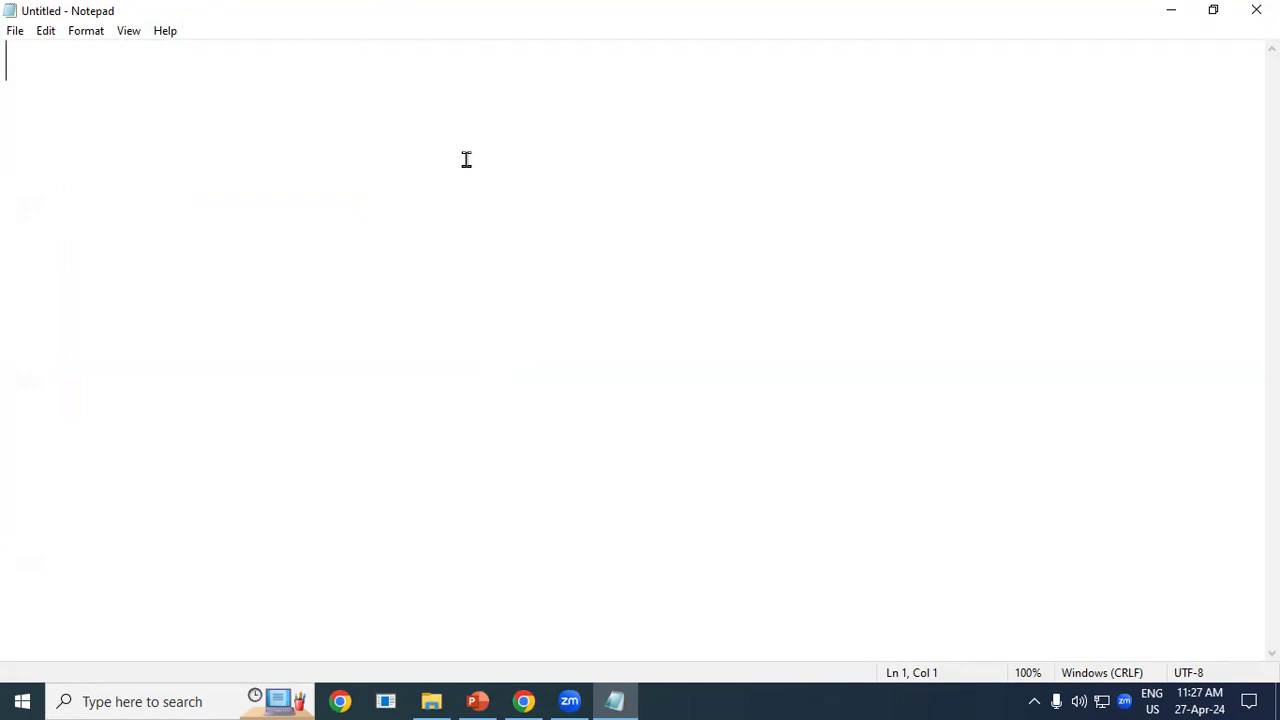
click(474, 700)
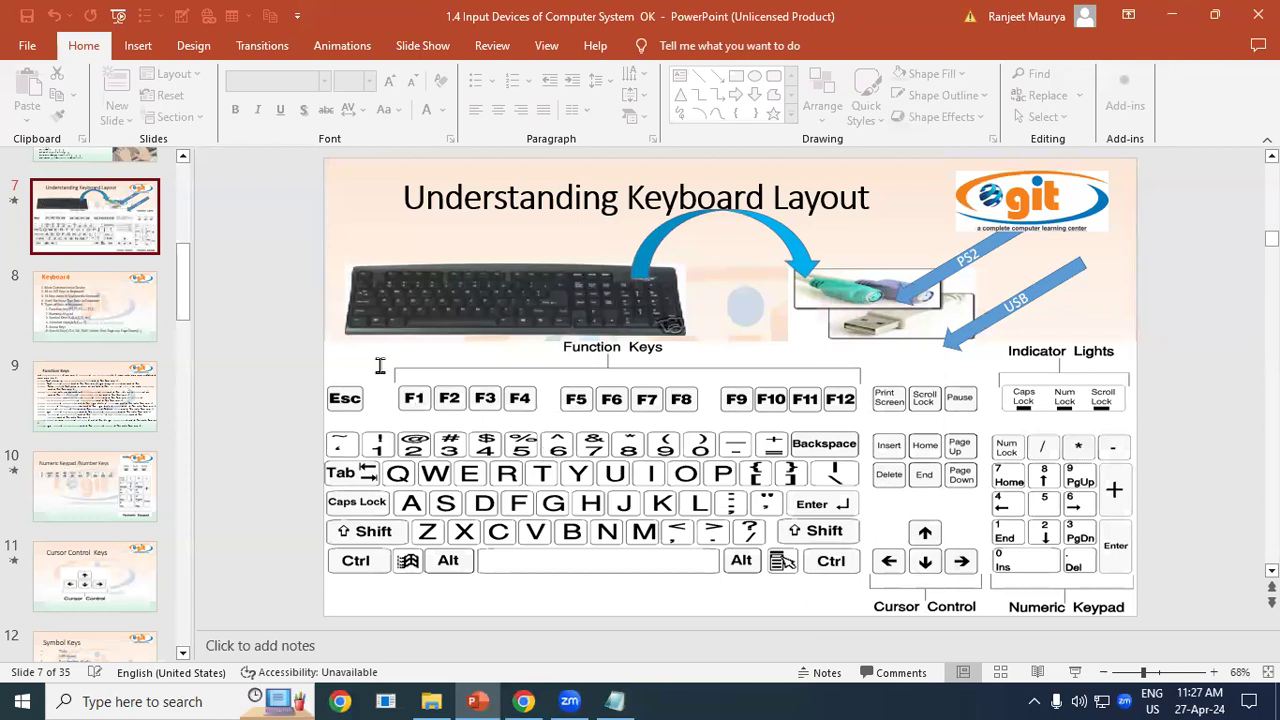
Switch from PowerPoint back to the blank Untitled Notepad window with Alt+Tab.
key(alt+Tab)
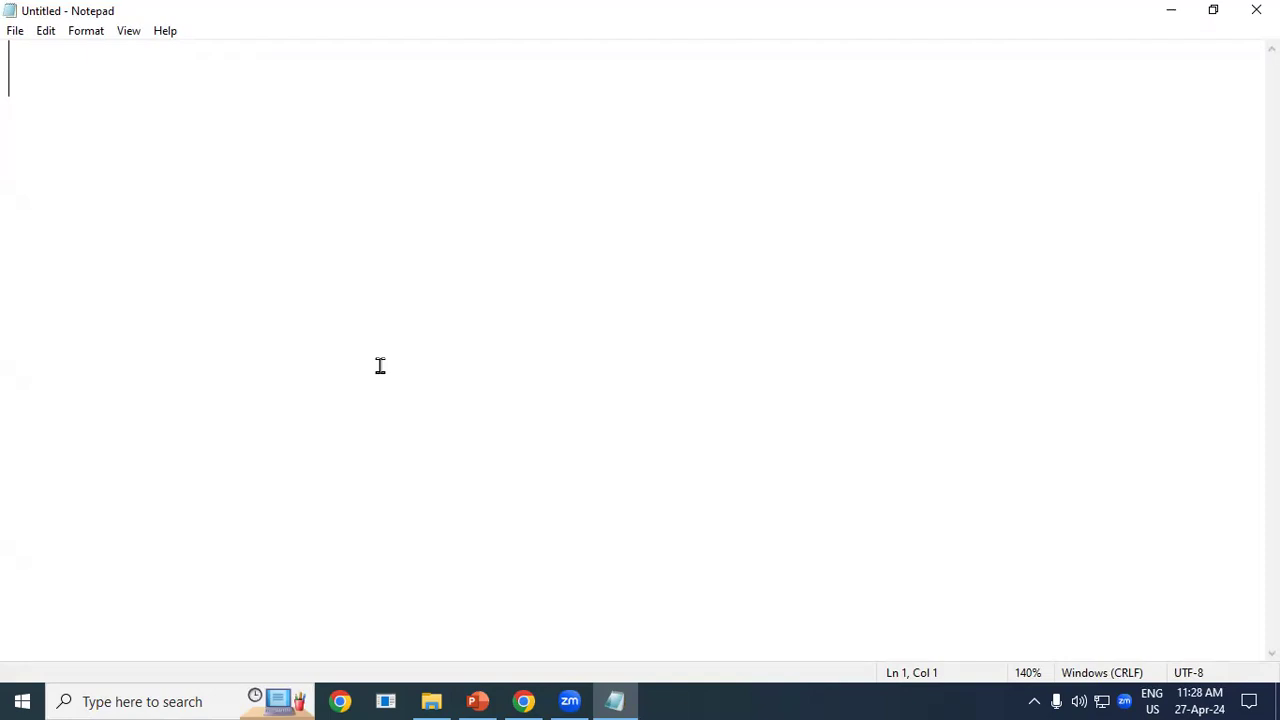
Type the symbols ~!@#$%^&*()_+ and highlight the ~ symbol.
text(~!)
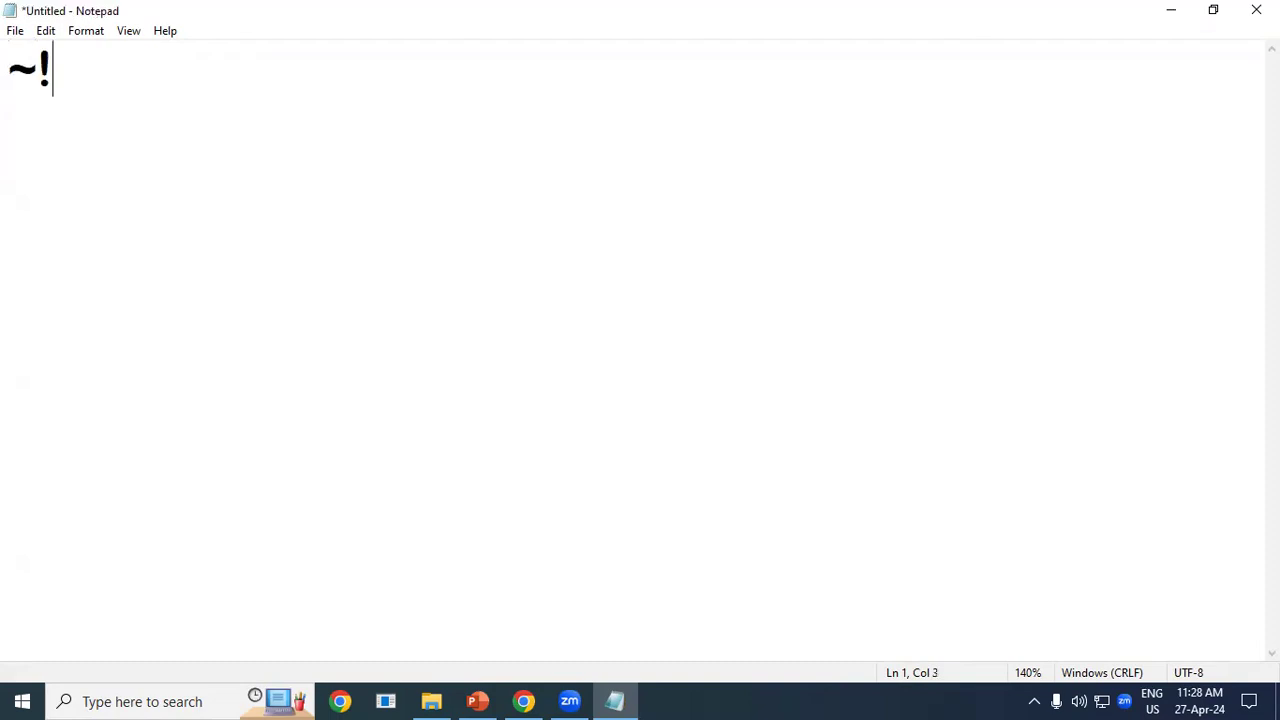
text(@#$%^)
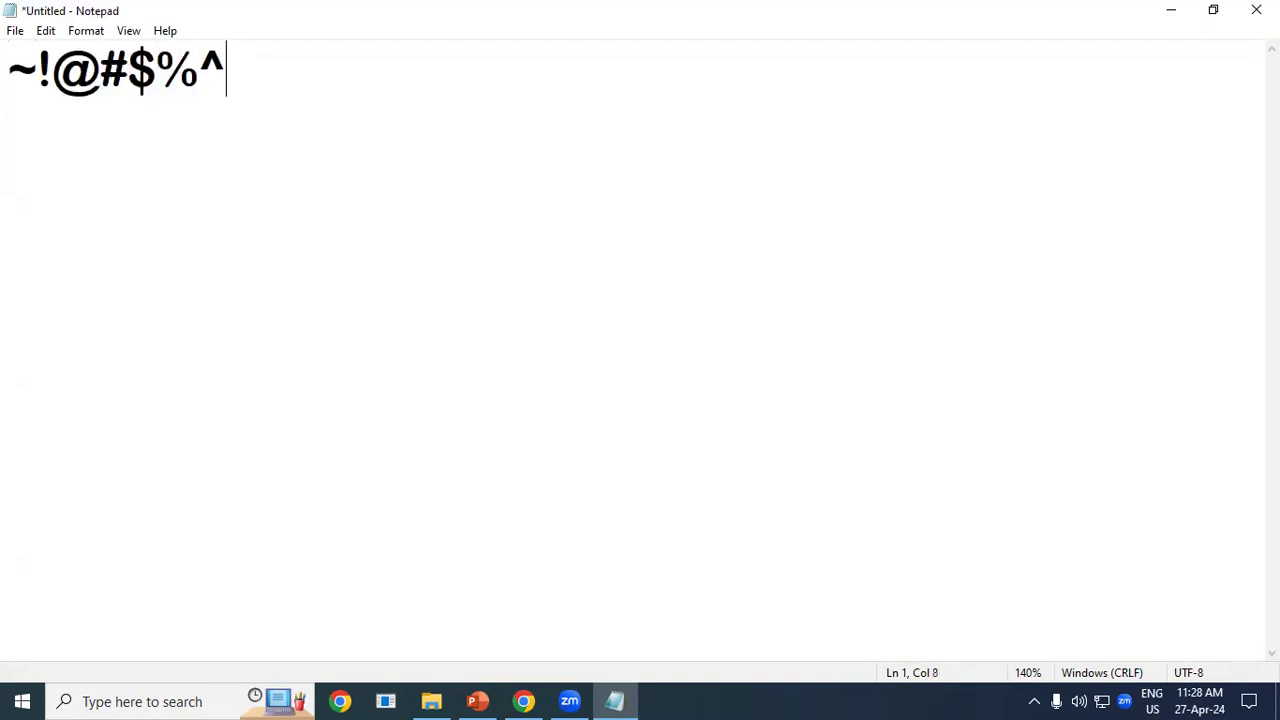
text(&*()_)
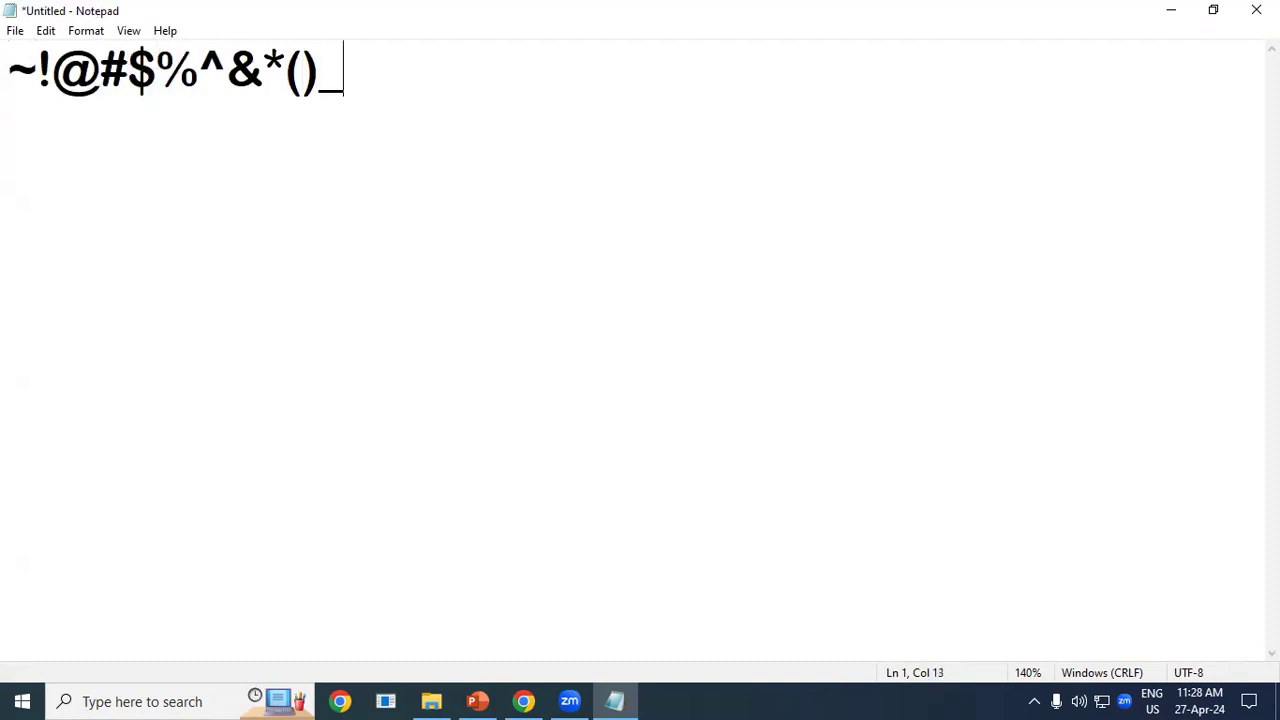
text(+)
click(13, 68)
drag(13, 68, 26, 78)
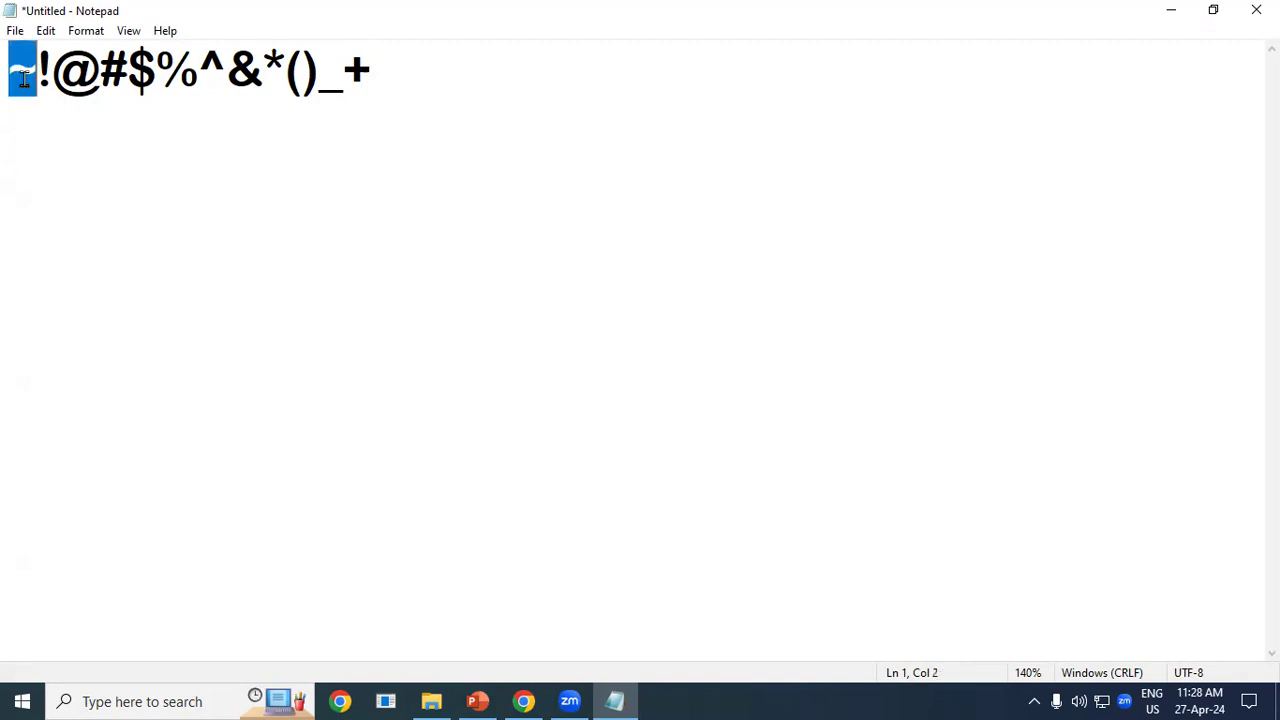
click(264, 143)
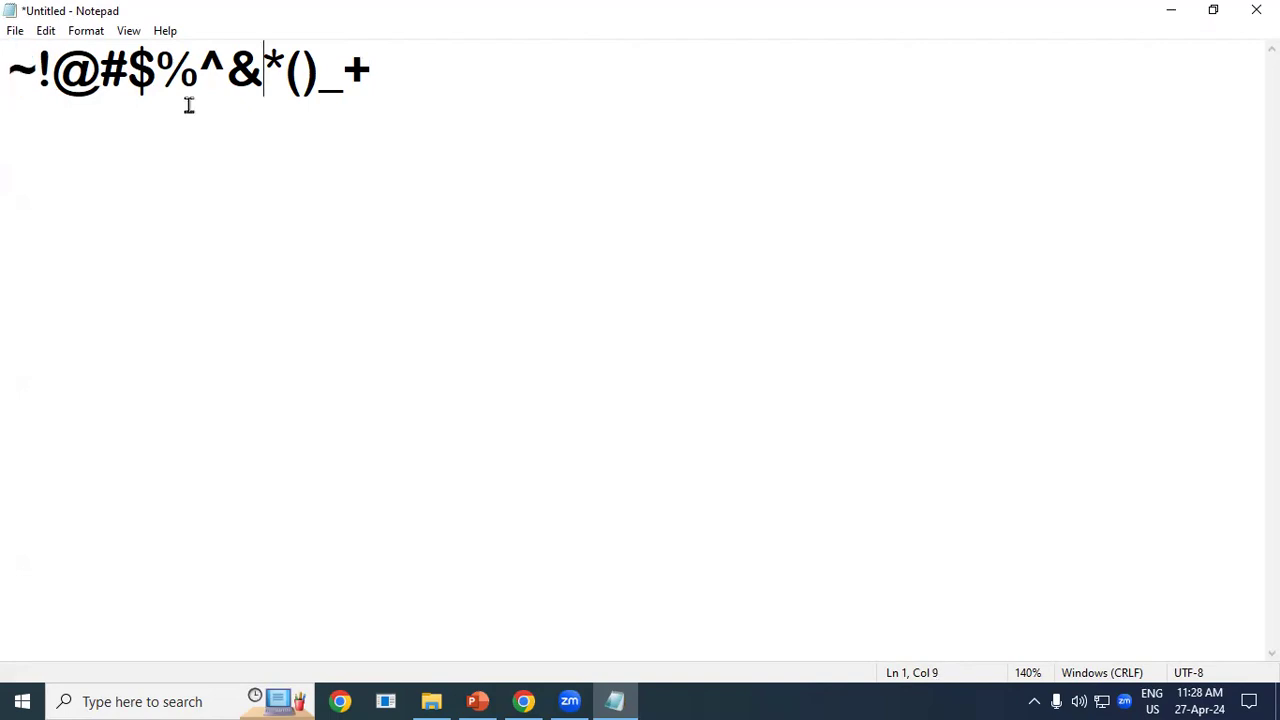
Highlight the !, @, # and following symbols one by one, ending at the line end.
click(39, 64)
drag(39, 64, 55, 64)
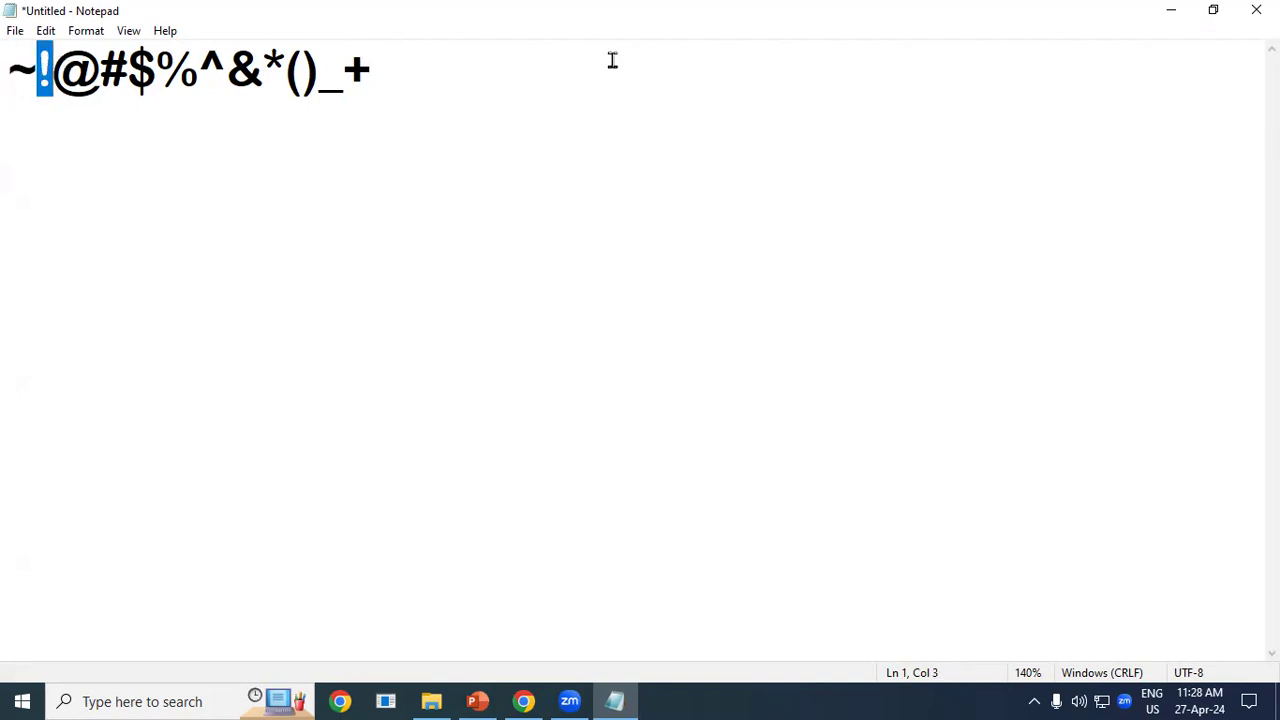
click(511, 89)
click(62, 68)
drag(62, 68, 100, 68)
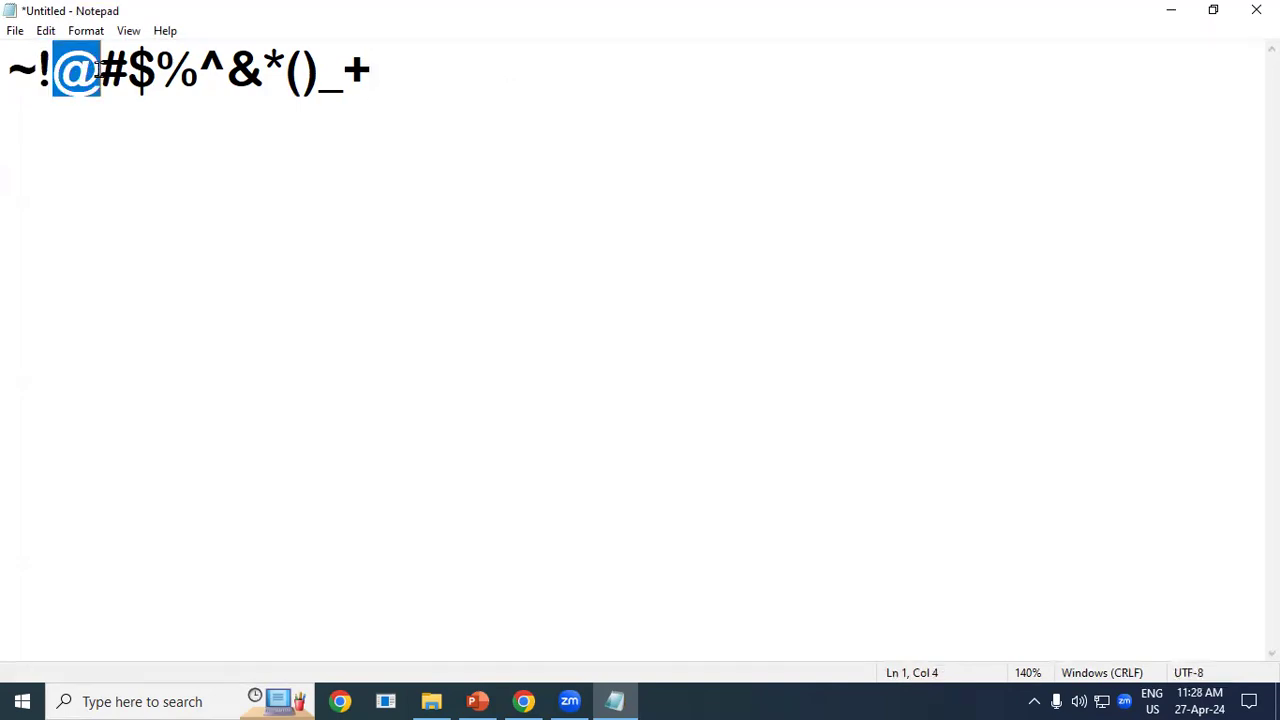
click(253, 66)
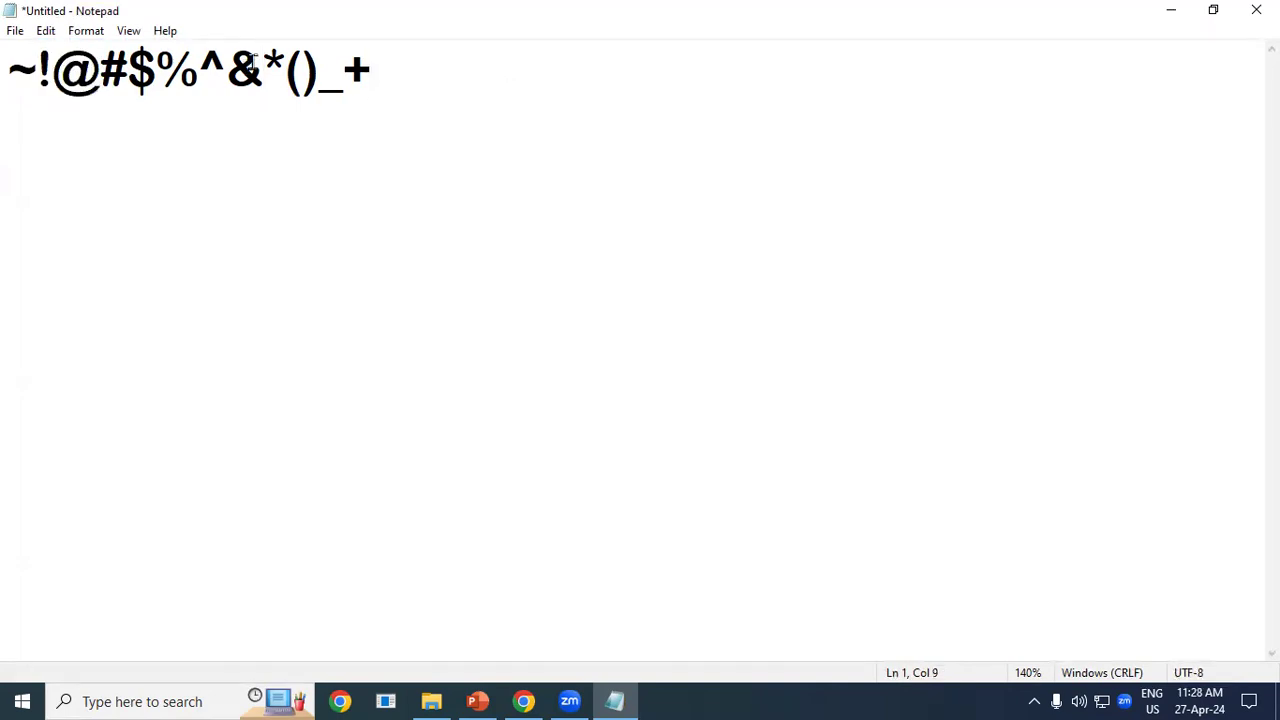
drag(100, 68, 262, 66)
click(266, 62)
click(387, 82)
Append b12345678 to the symbol line and switch to the PowerPoint slide.
text(b12345678)
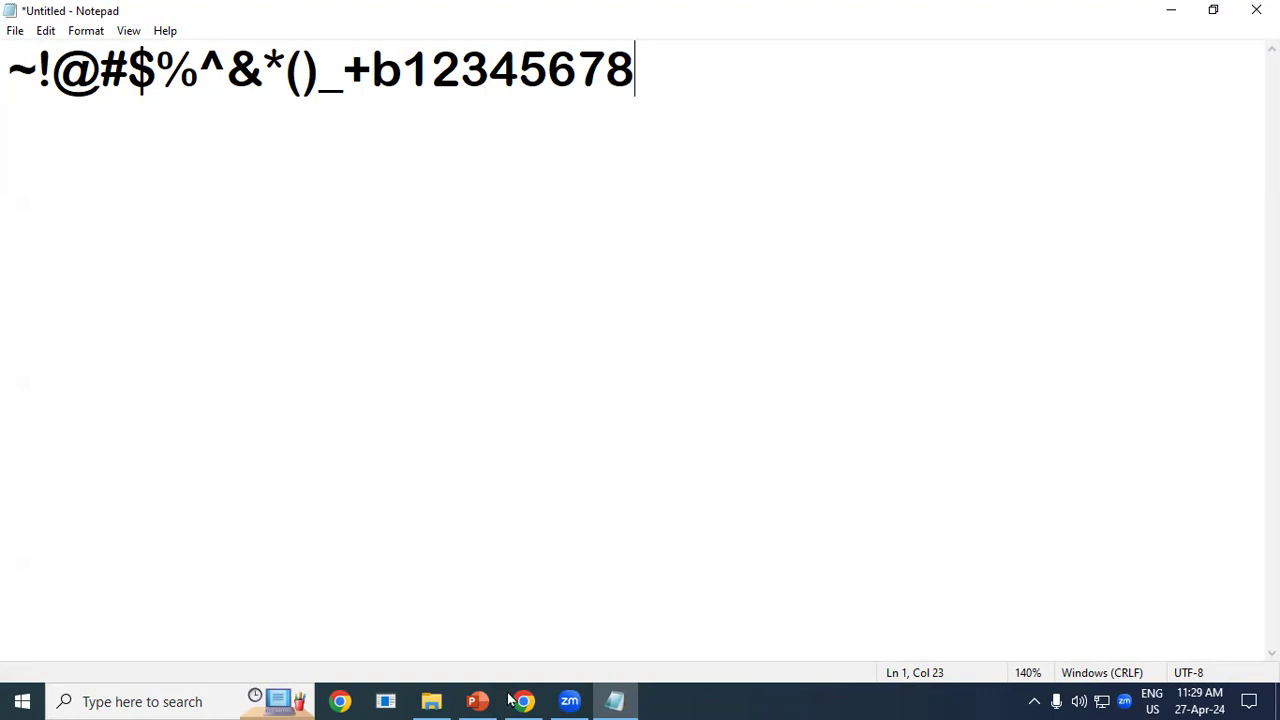
click(477, 701)
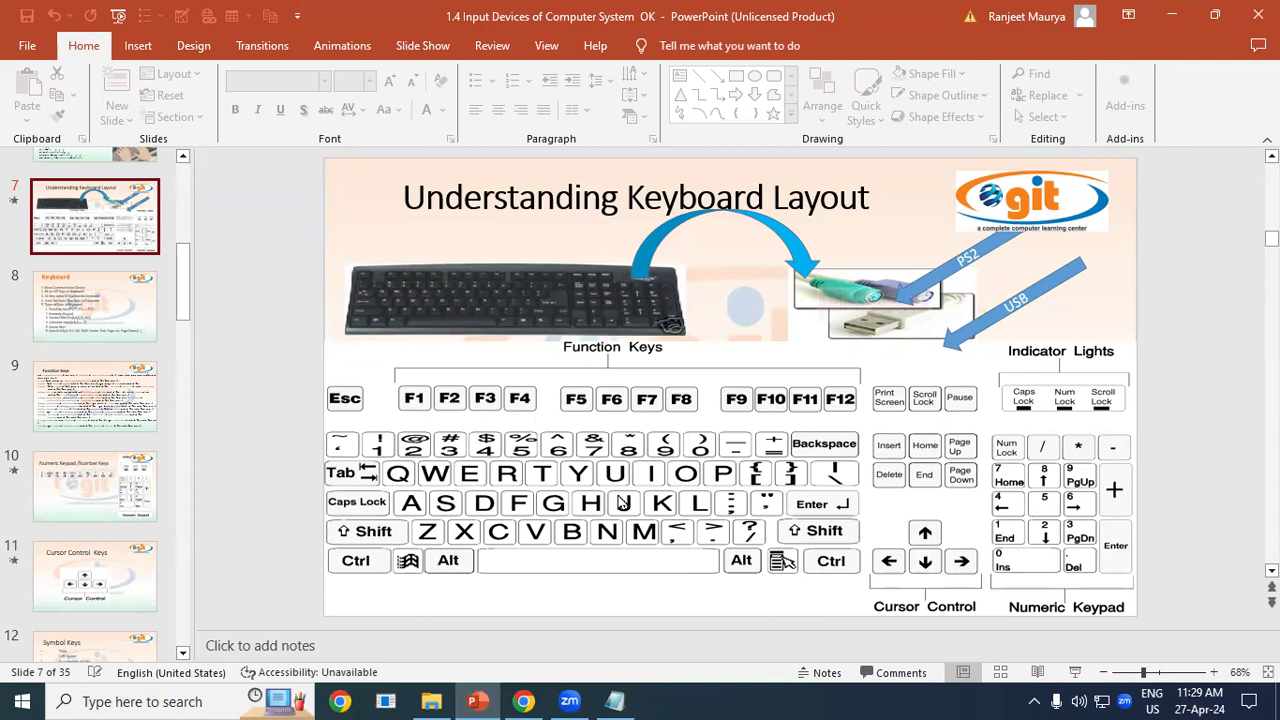
Show the keyboard-layout slide full-screen with Shift+F5, then Alt+Tab back to Notepad.
key(shift+F5)
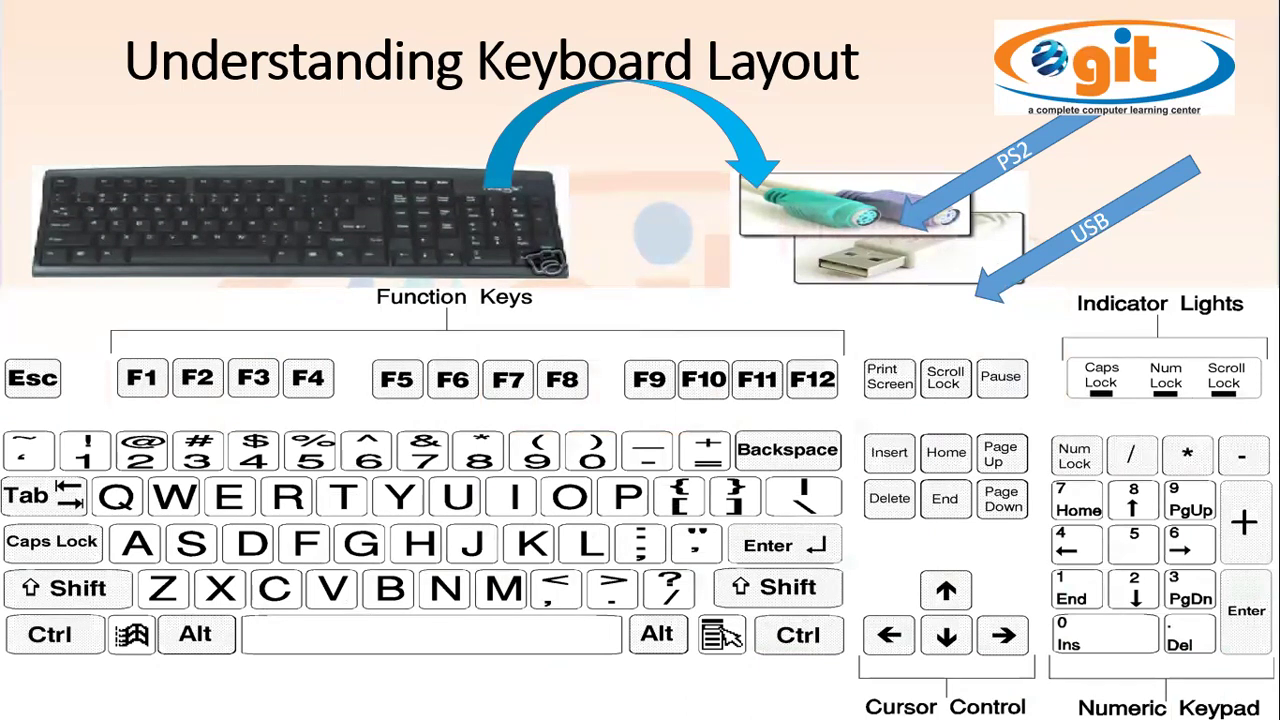
key(alt+Tab)
key(alt+Tab)
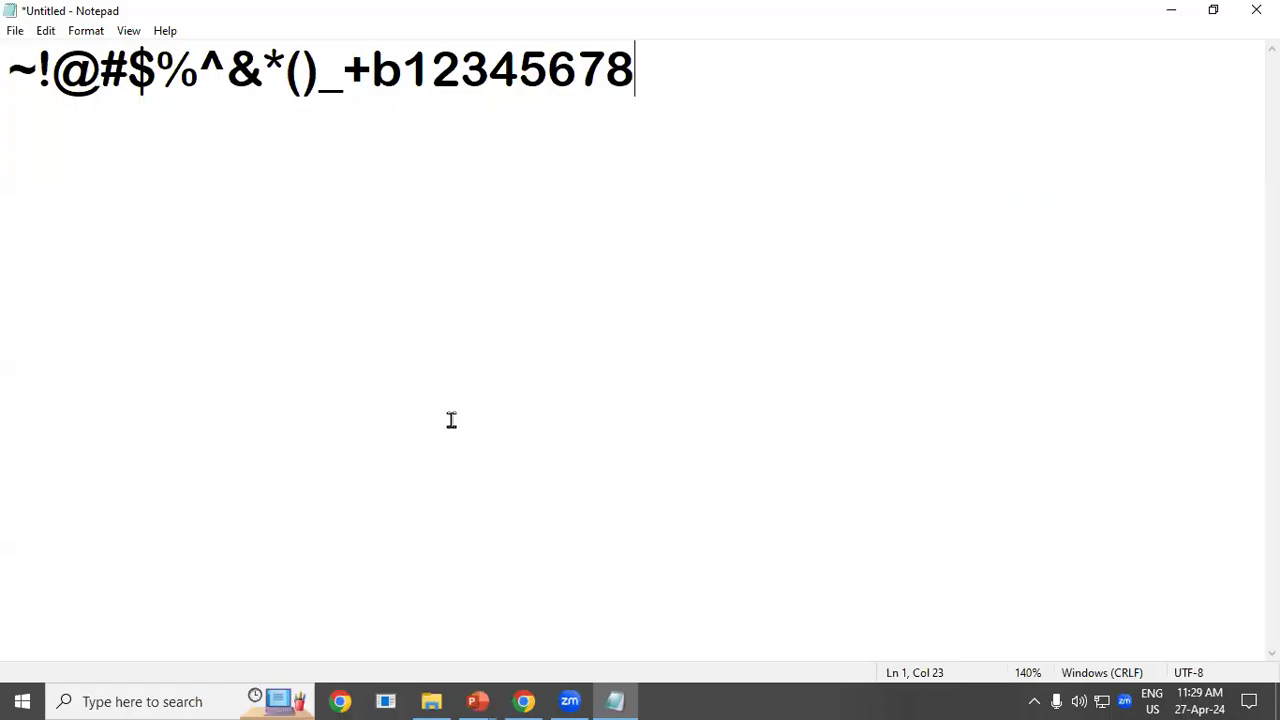
On a new second line, type two capitalised names separated by a tab.
key(Return)
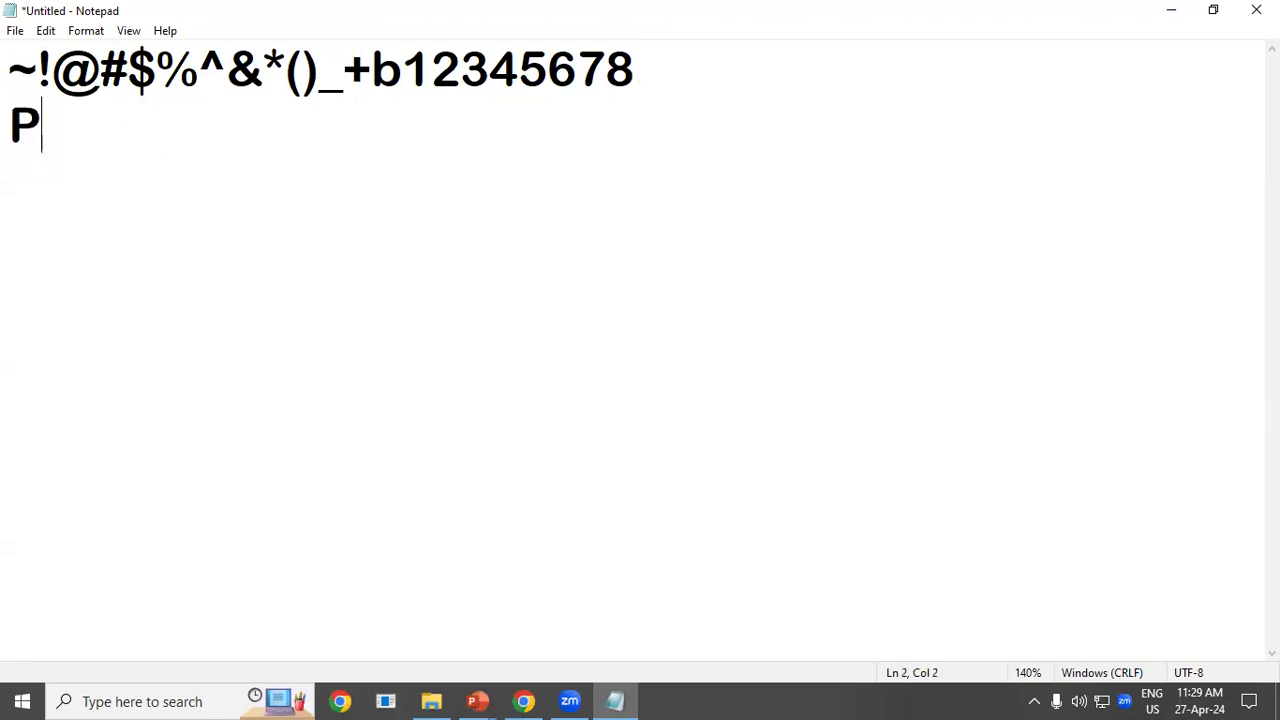
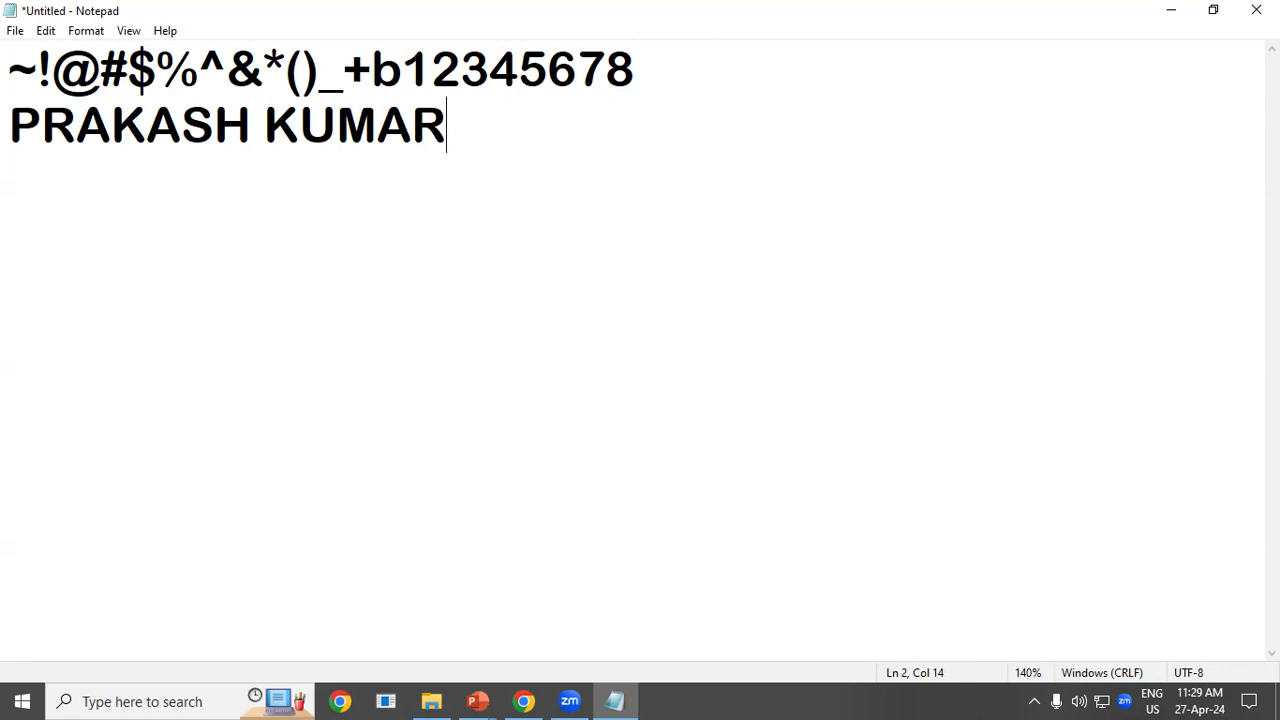
key(Tab)
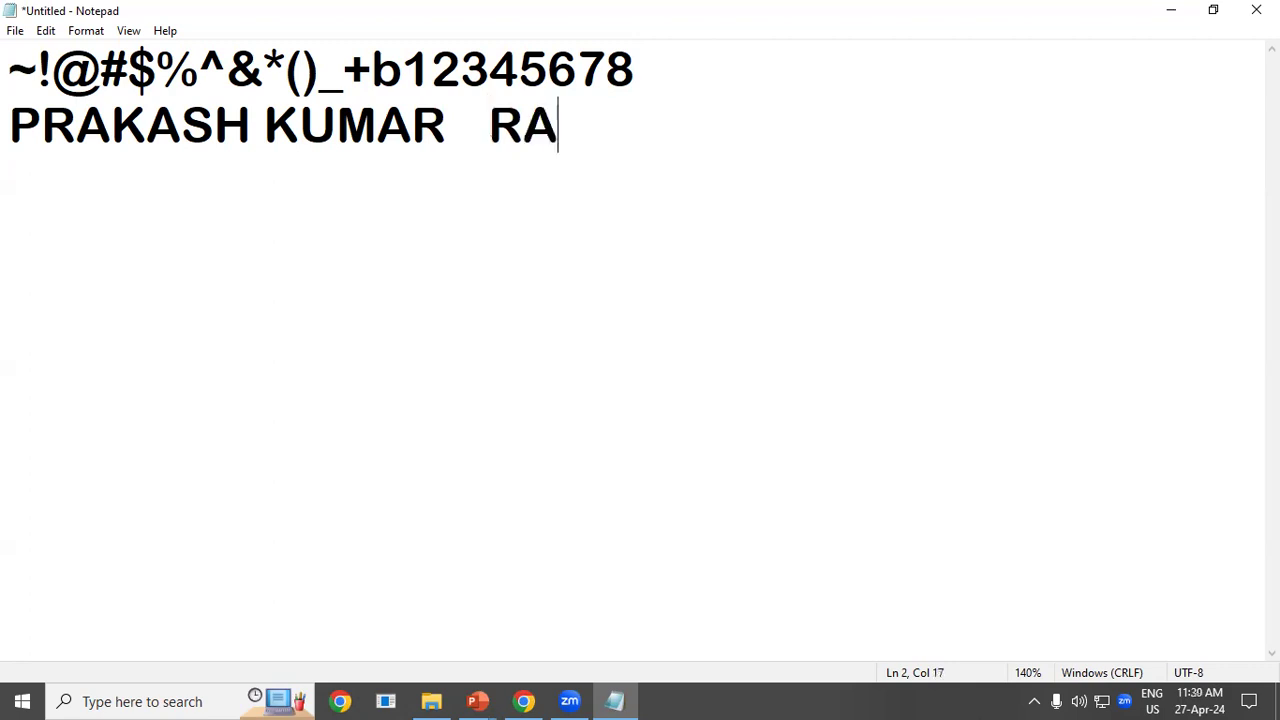
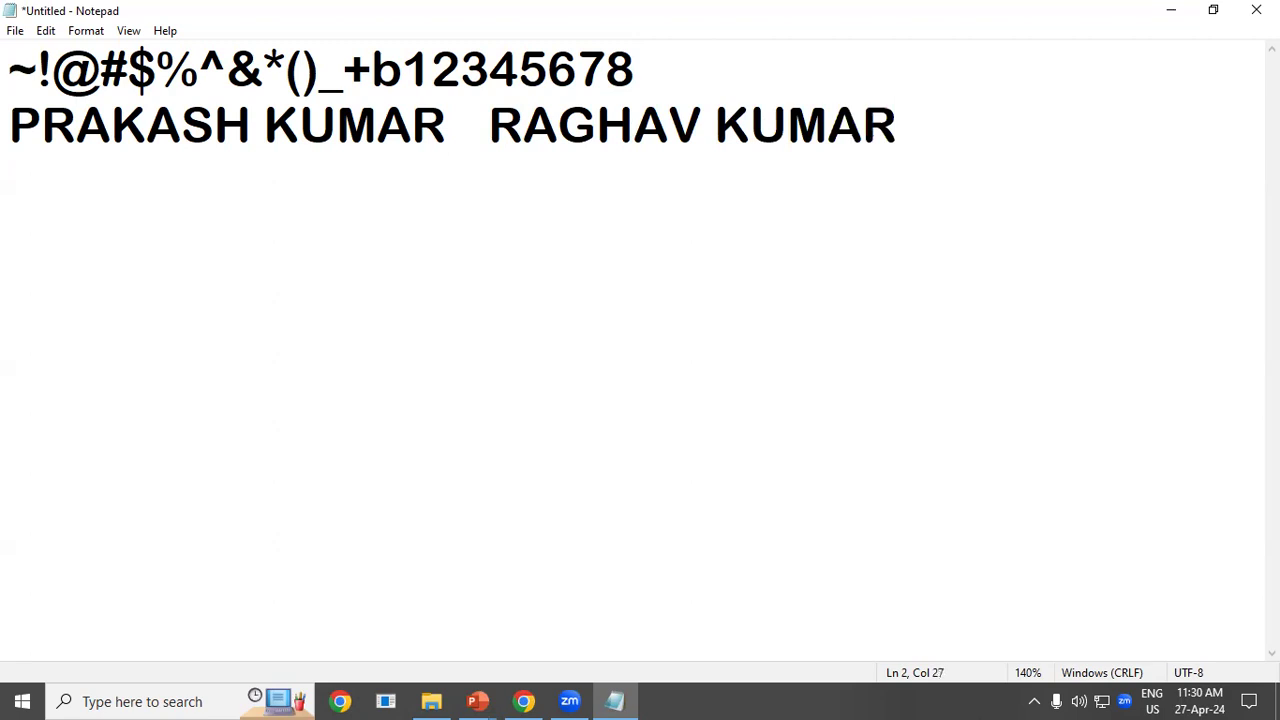
Add FVO after a tab gap and insert a tab inside the first name.
key(Tab)
text(FVO)
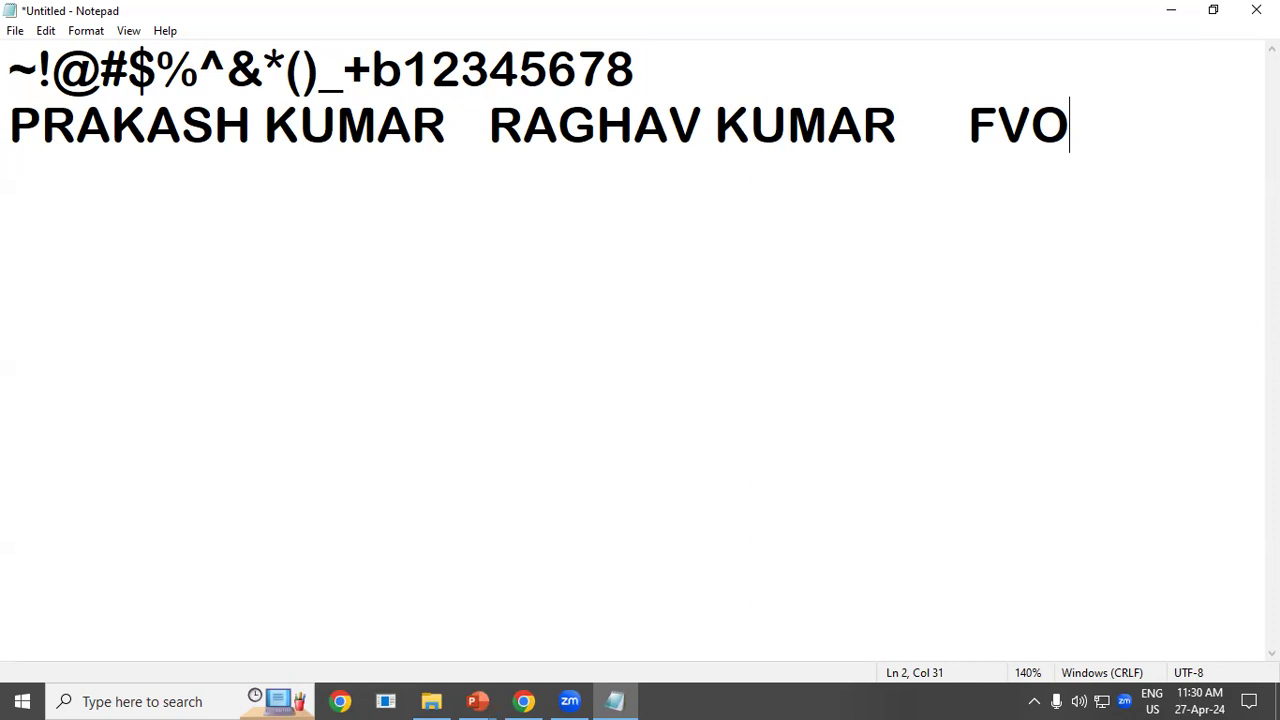
click(150, 192)
key(Tab)
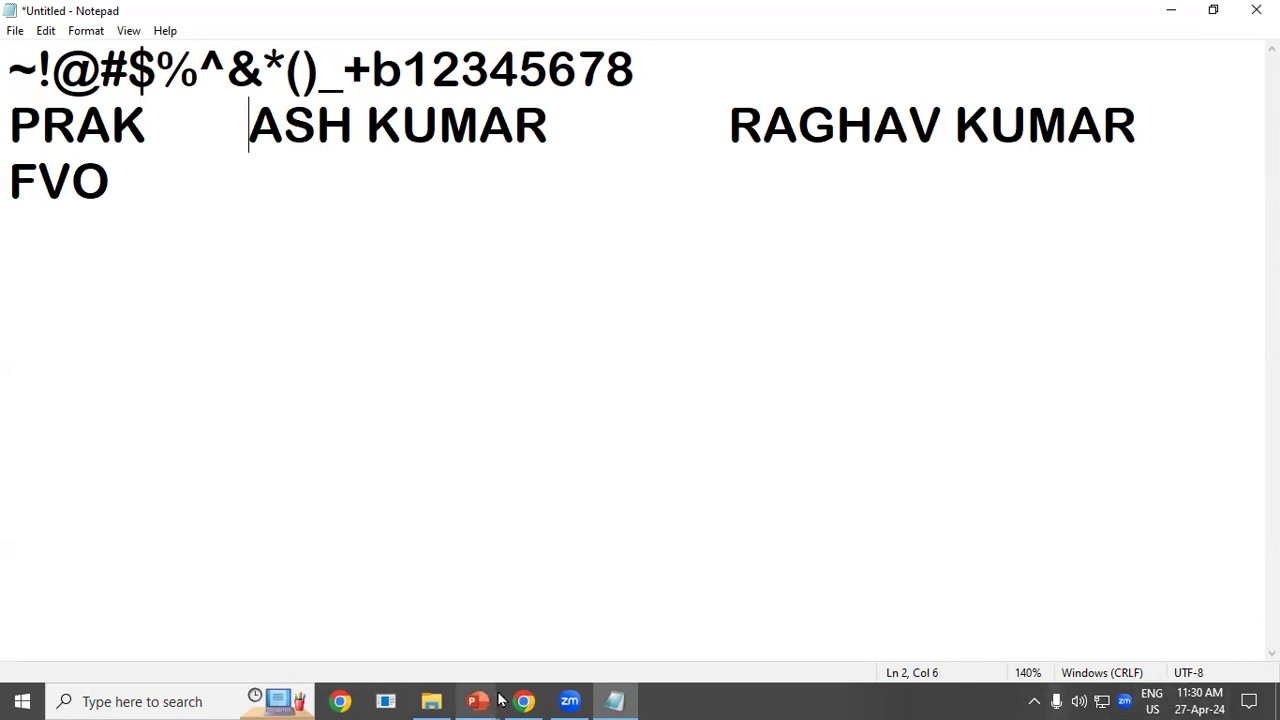
mouse_move(493, 698)
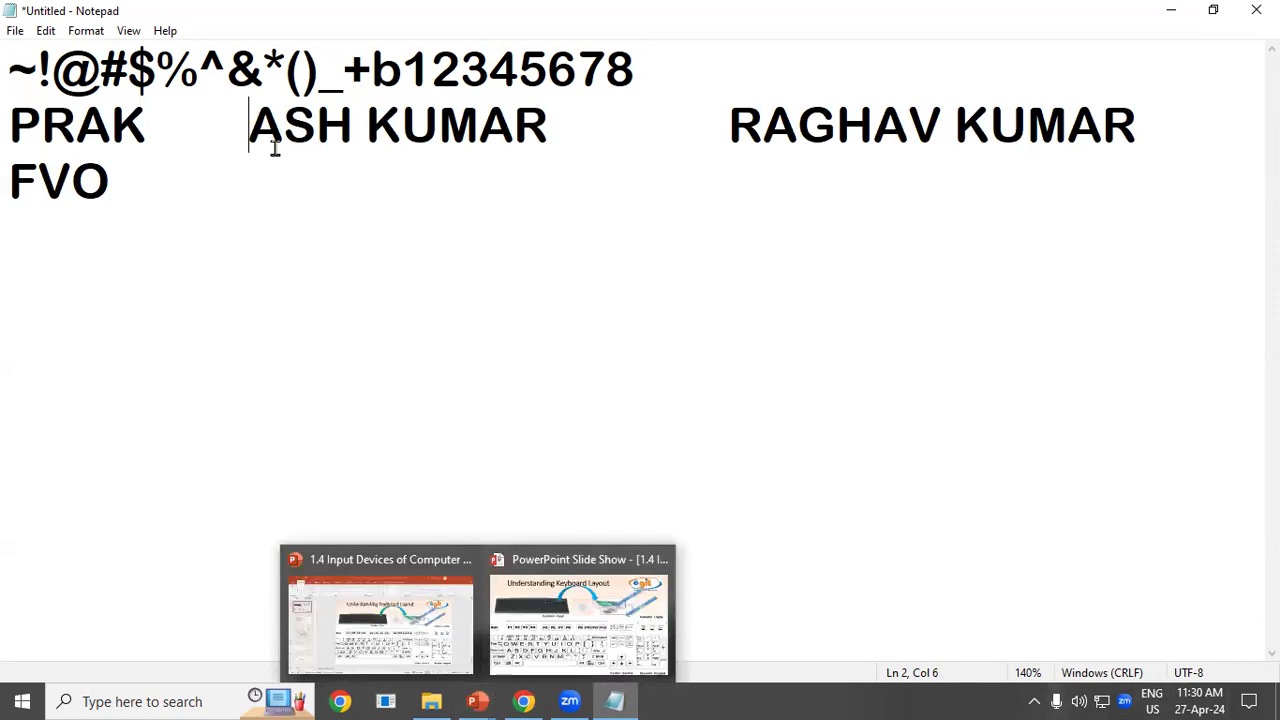
click(154, 702)
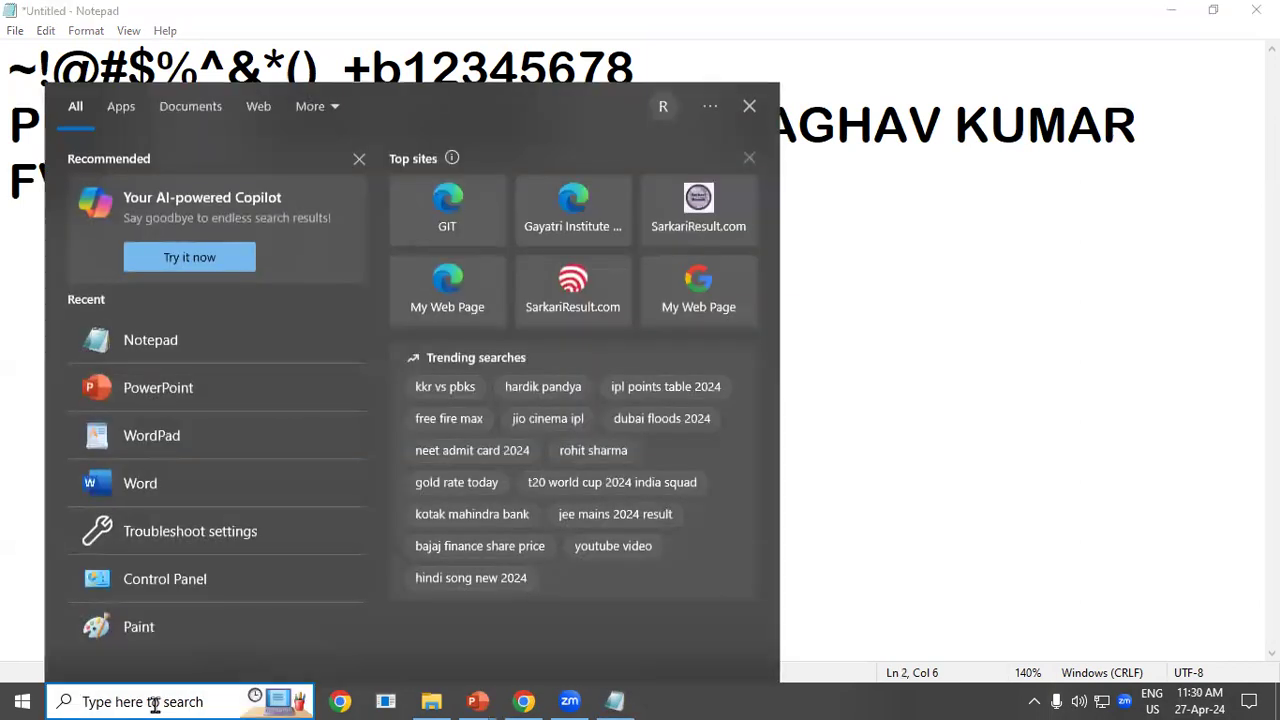
text(EXCEL)
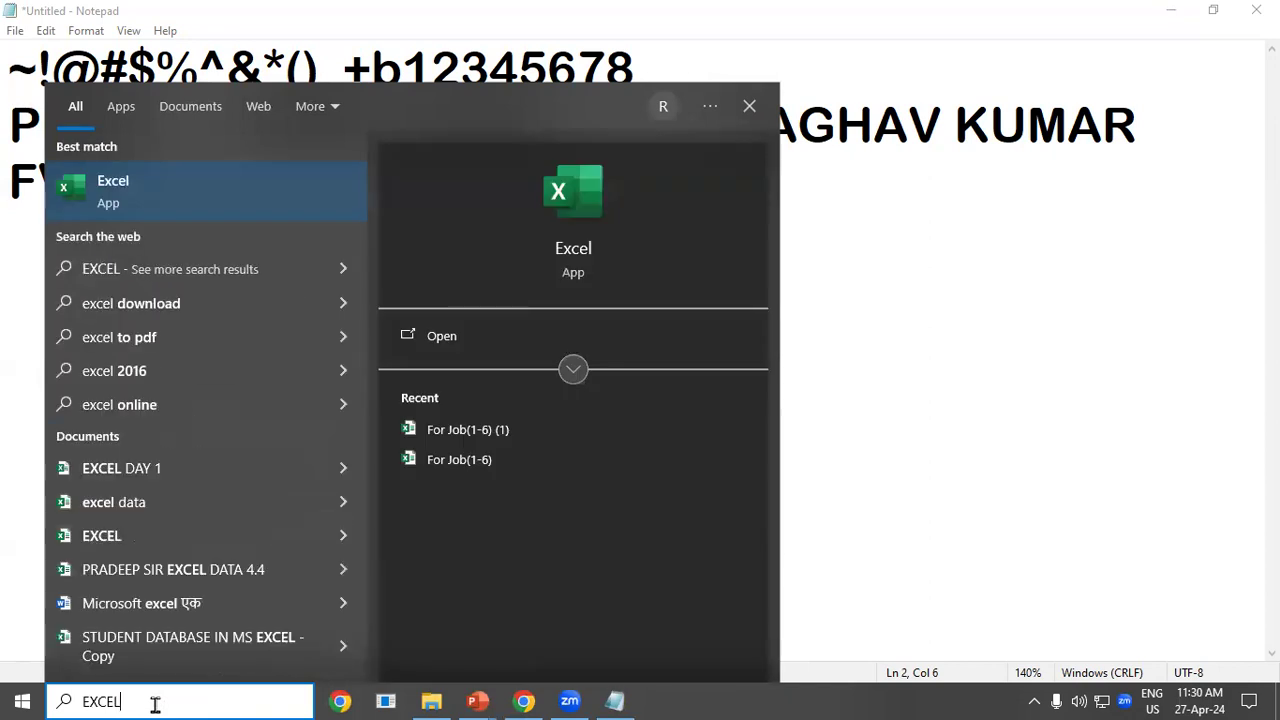
key(Return)
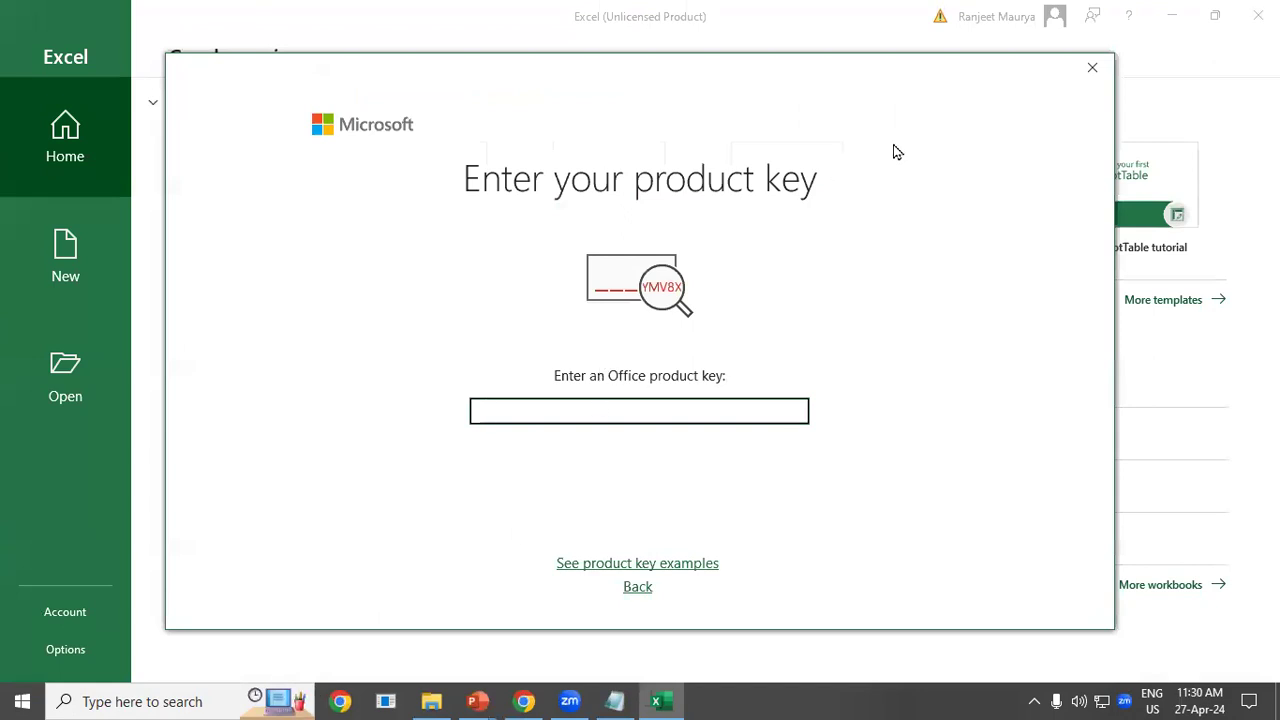
click(1092, 67)
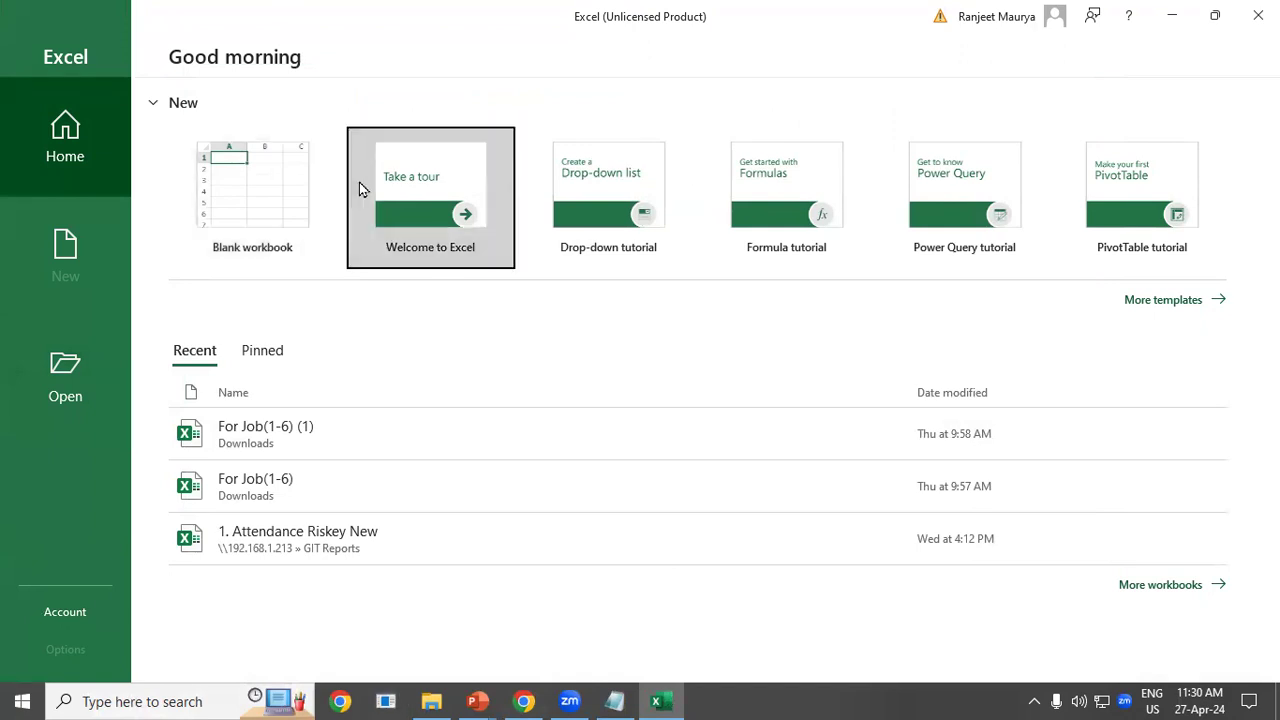
click(1258, 15)
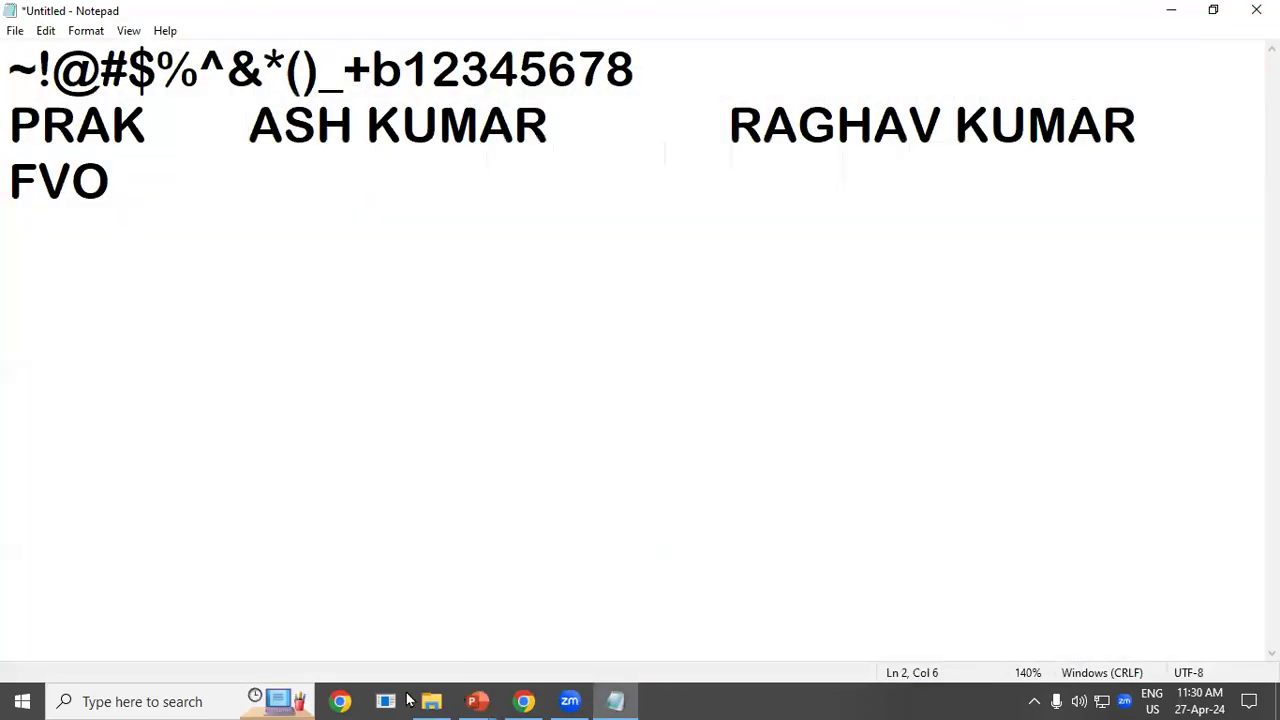
Launch Excel from Windows search and dismiss the product key prompt.
click(180, 703)
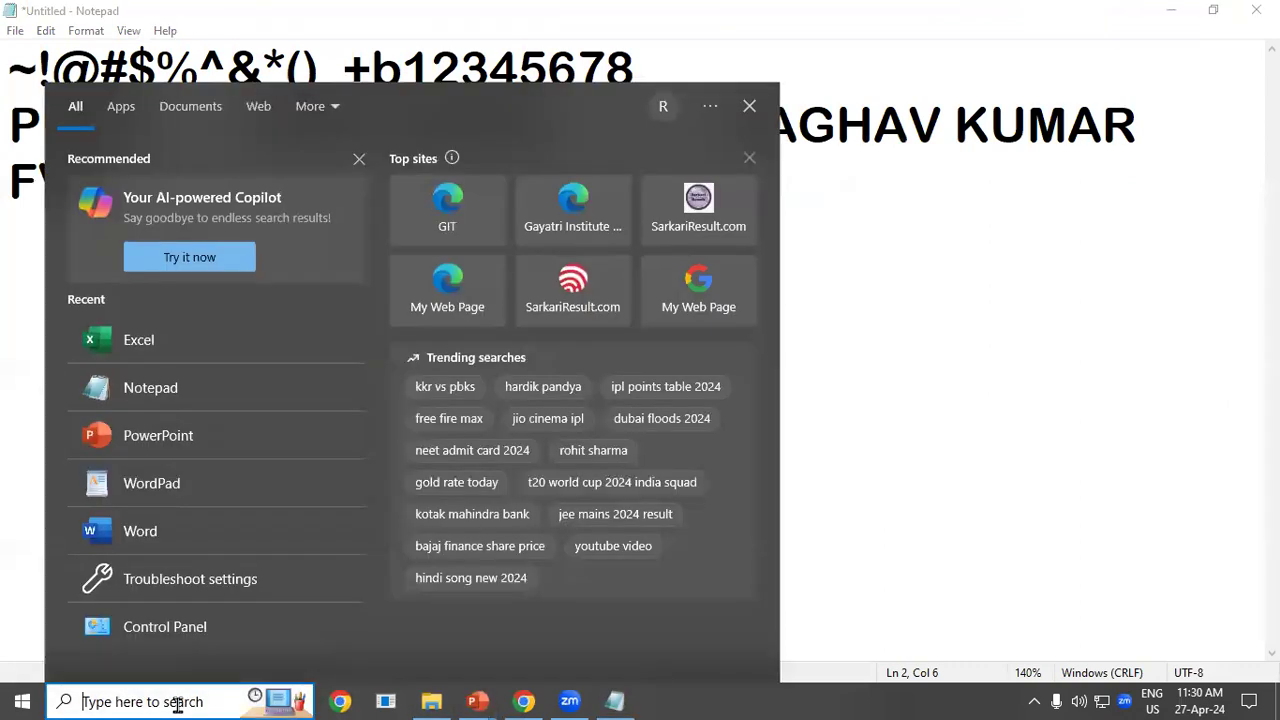
text(EXCEL)
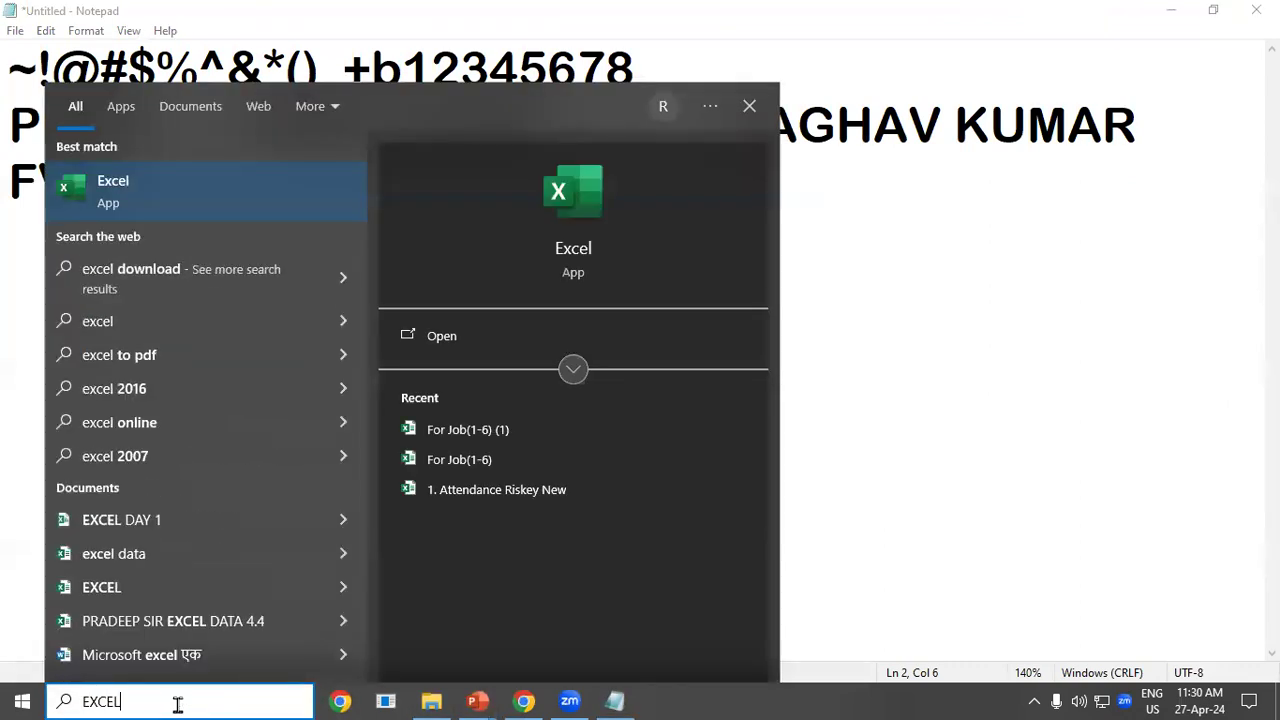
key(Return)
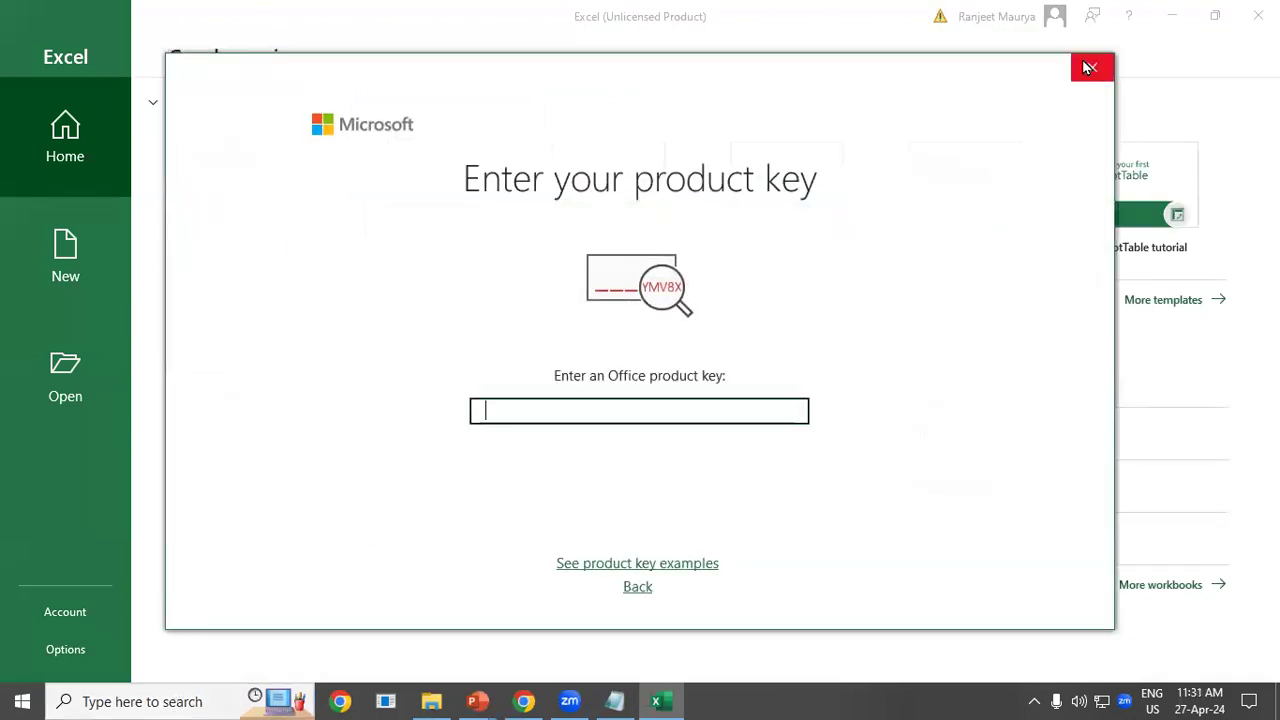
click(1091, 68)
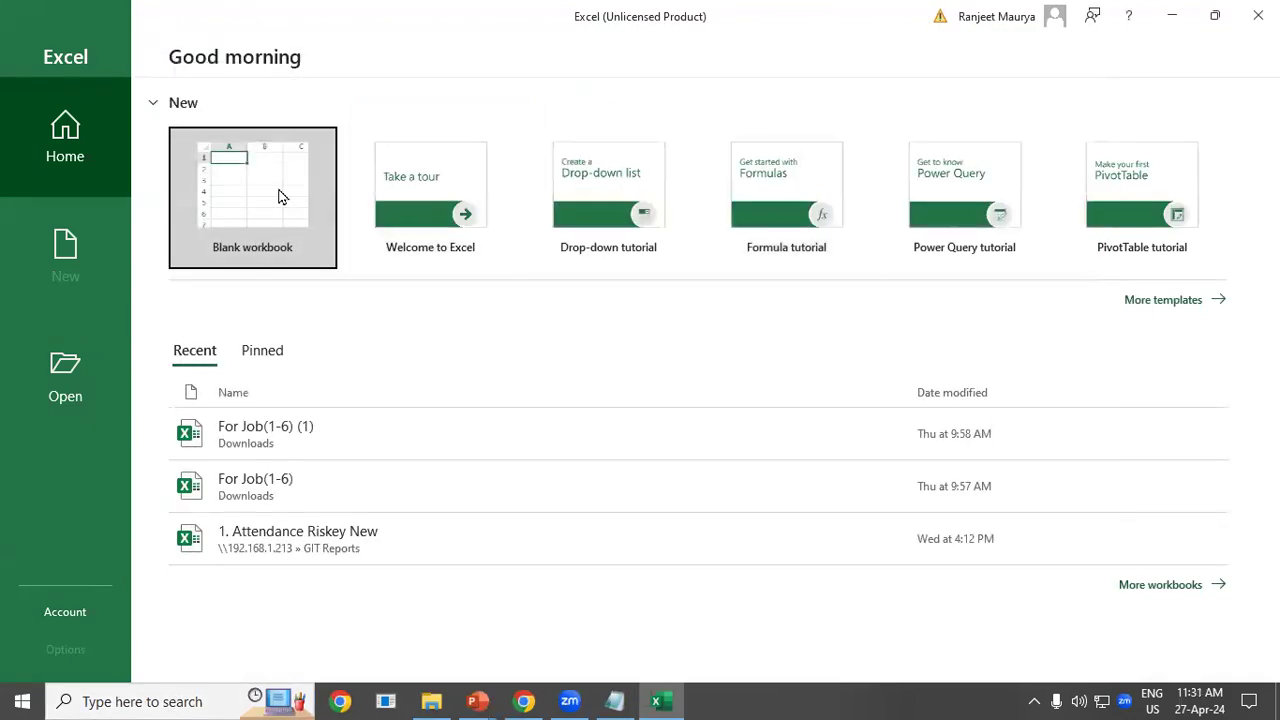
Open the recent workbook For Job(1-6) (1) from the Recent list.
click(263, 350)
click(278, 183)
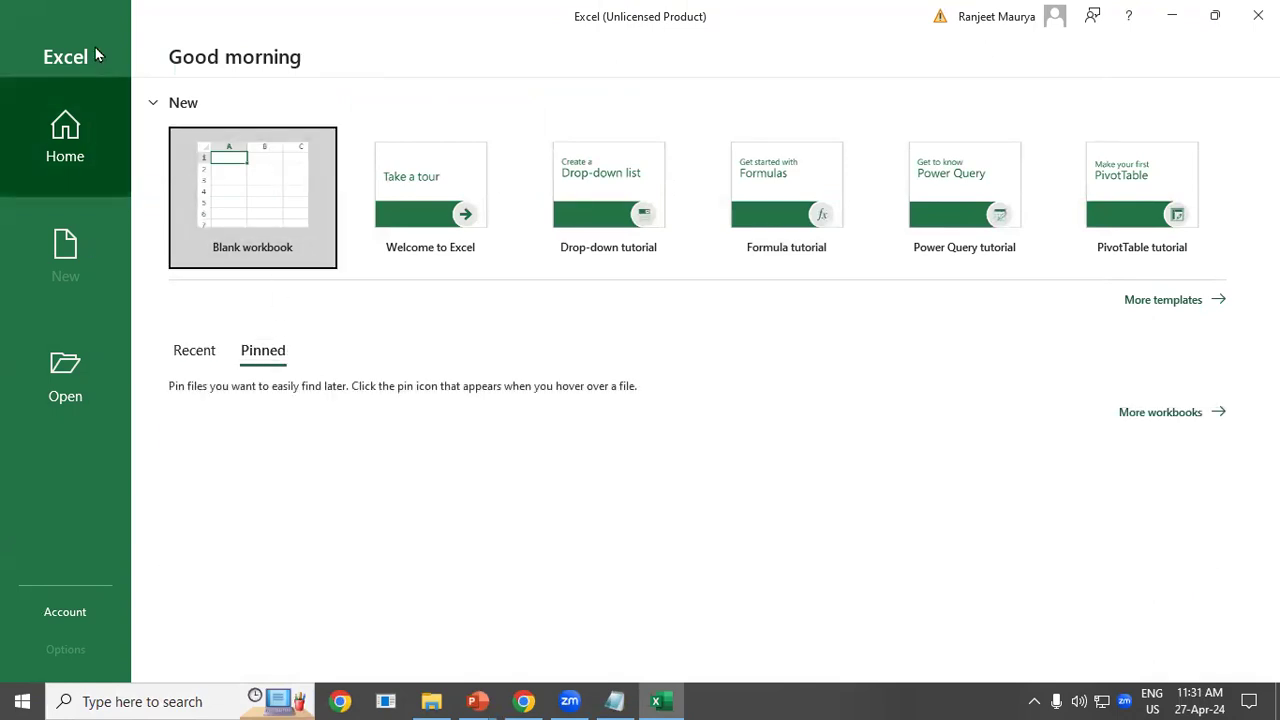
click(194, 350)
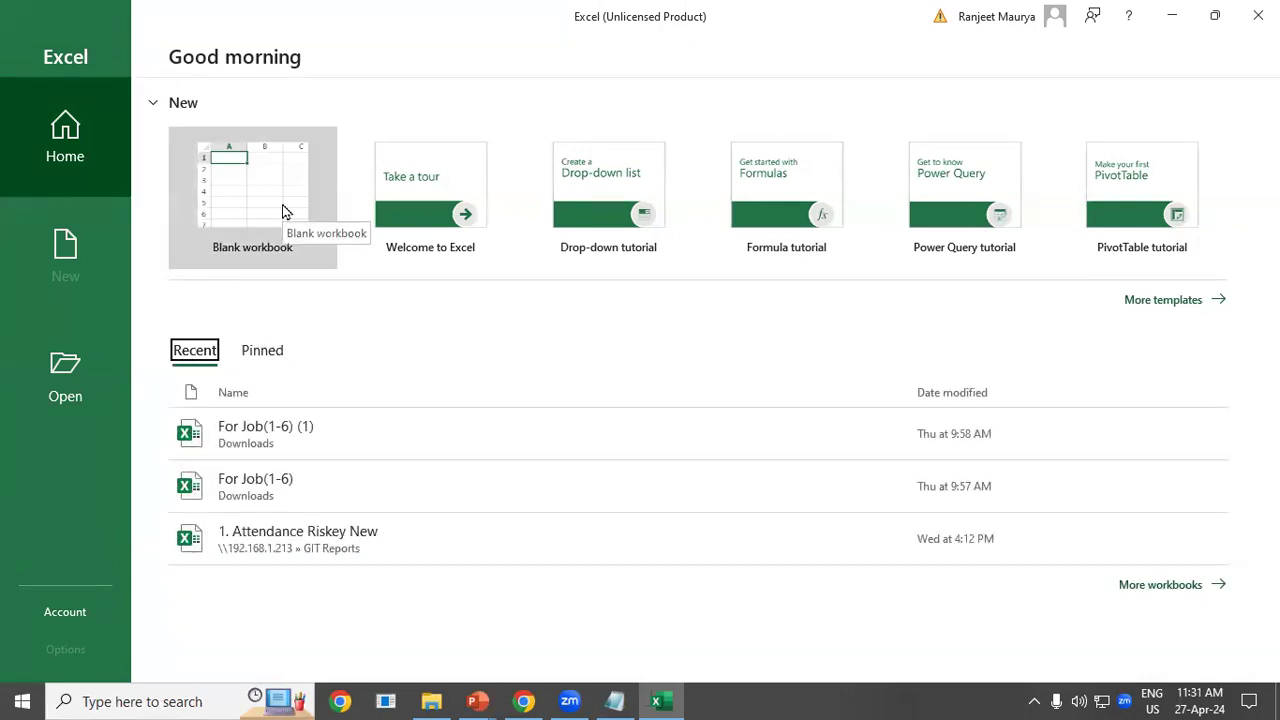
click(300, 434)
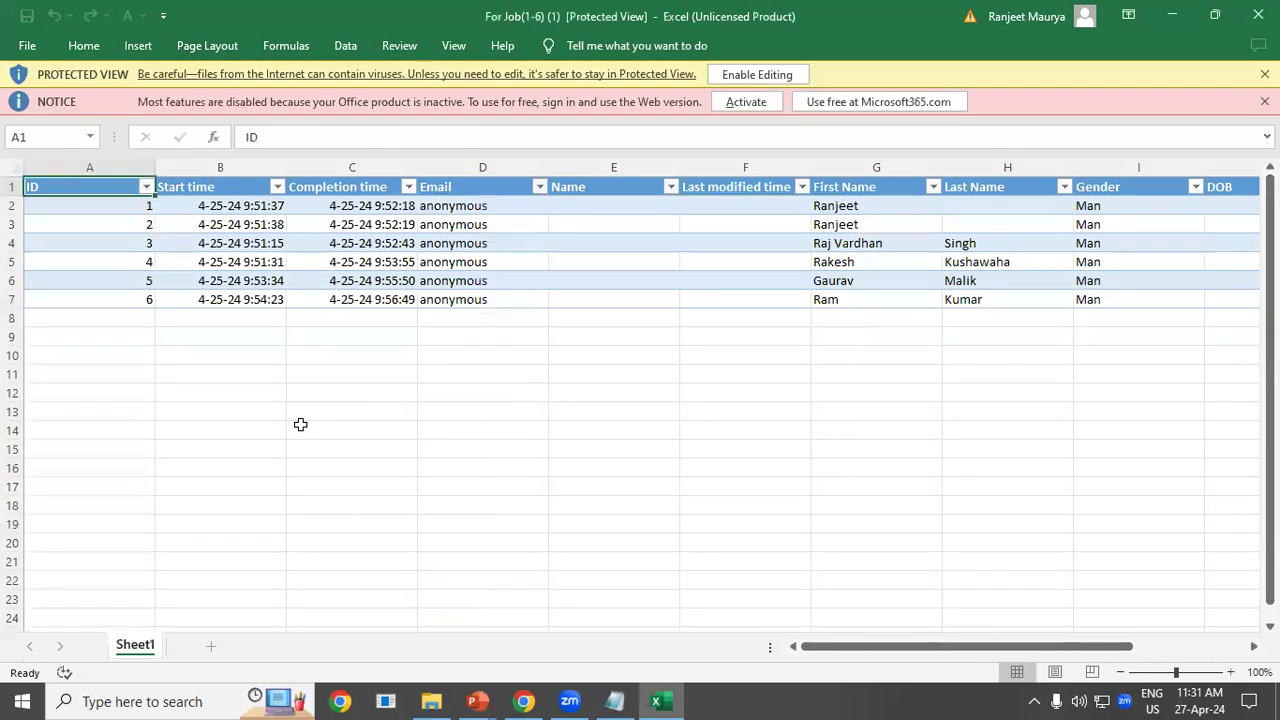
Select several empty cells below the response table and enable editing of the workbook.
click(628, 449)
click(355, 406)
click(686, 443)
click(328, 428)
click(248, 391)
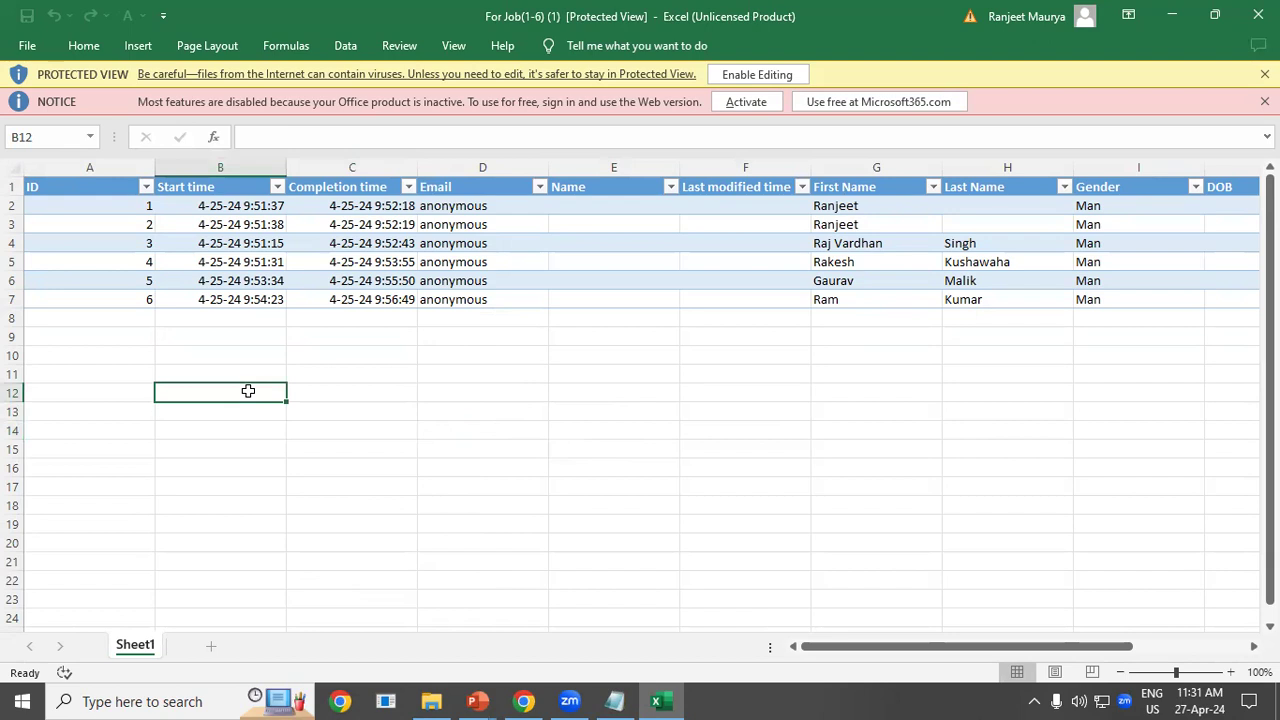
click(588, 470)
click(292, 414)
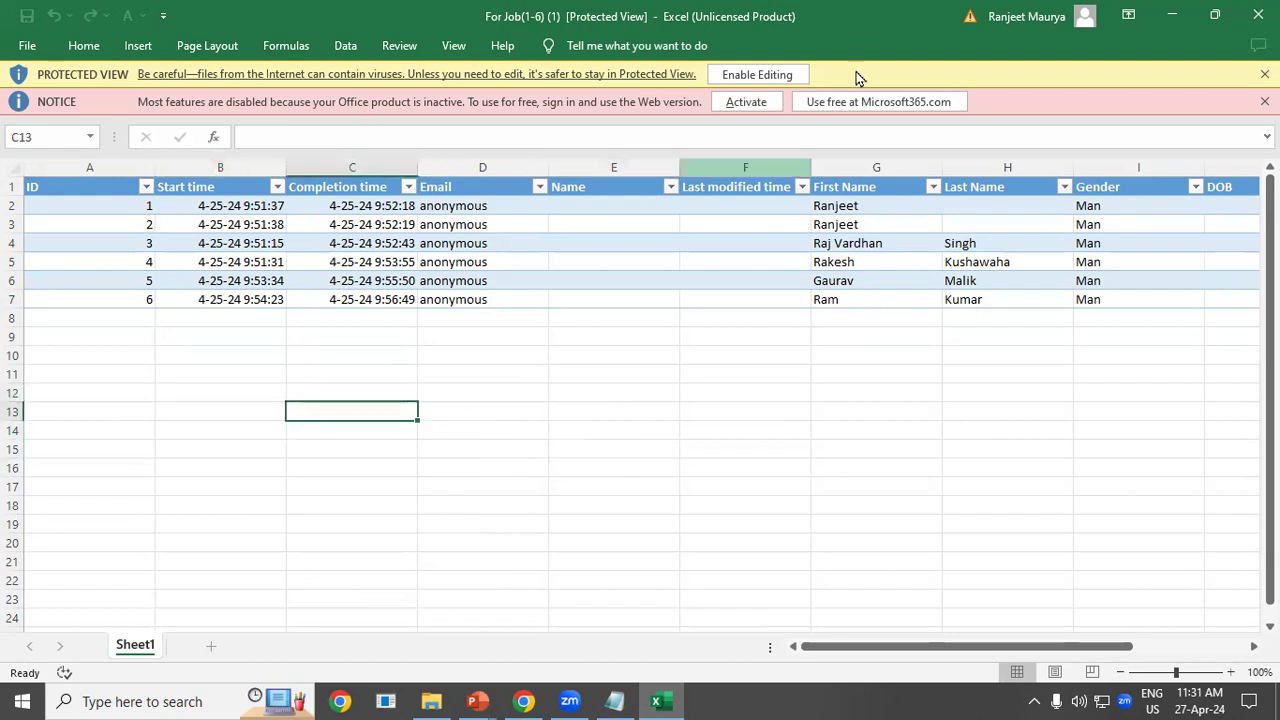
click(762, 77)
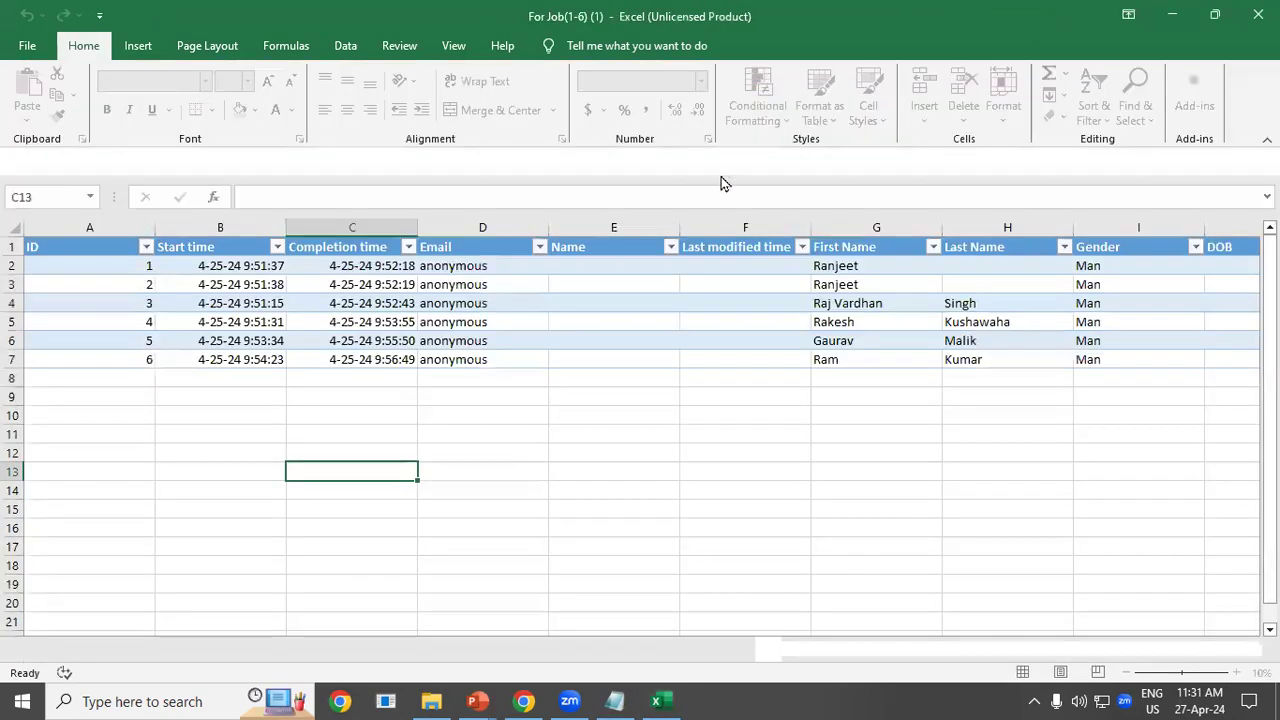
Move across cells in rows 13, 16 and 11 toward column I, then return to Notepad.
click(556, 468)
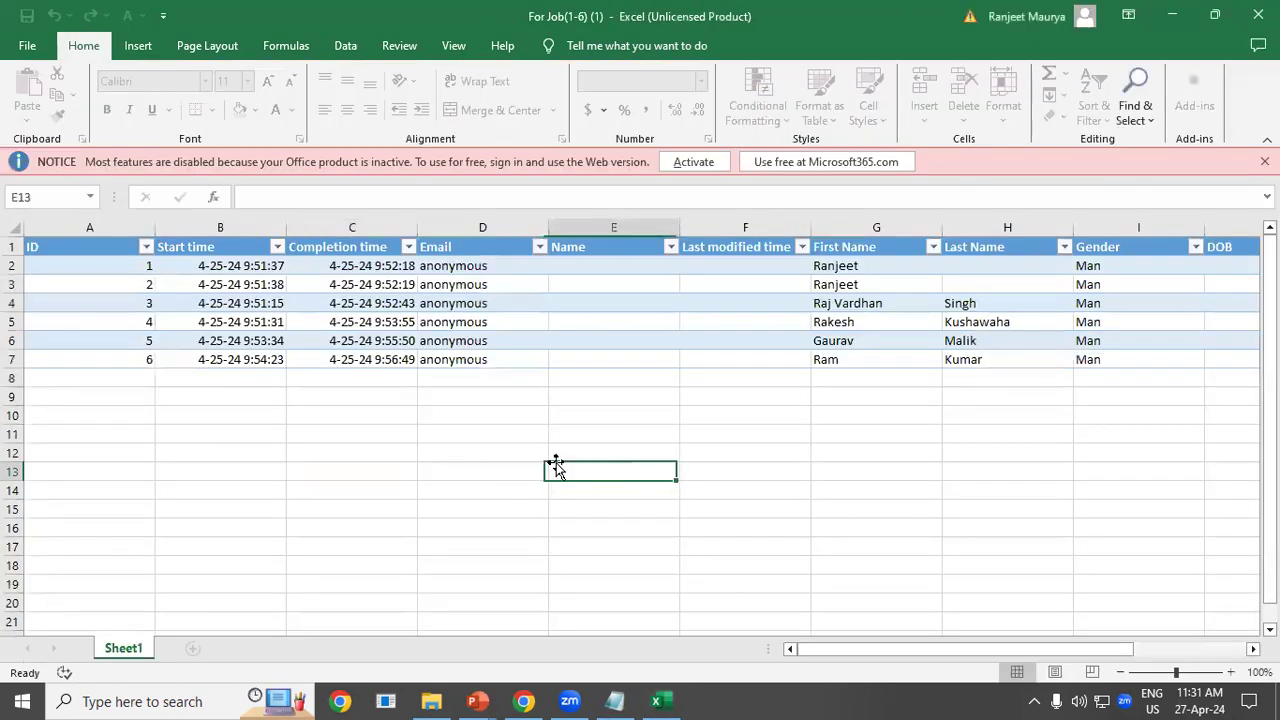
click(178, 472)
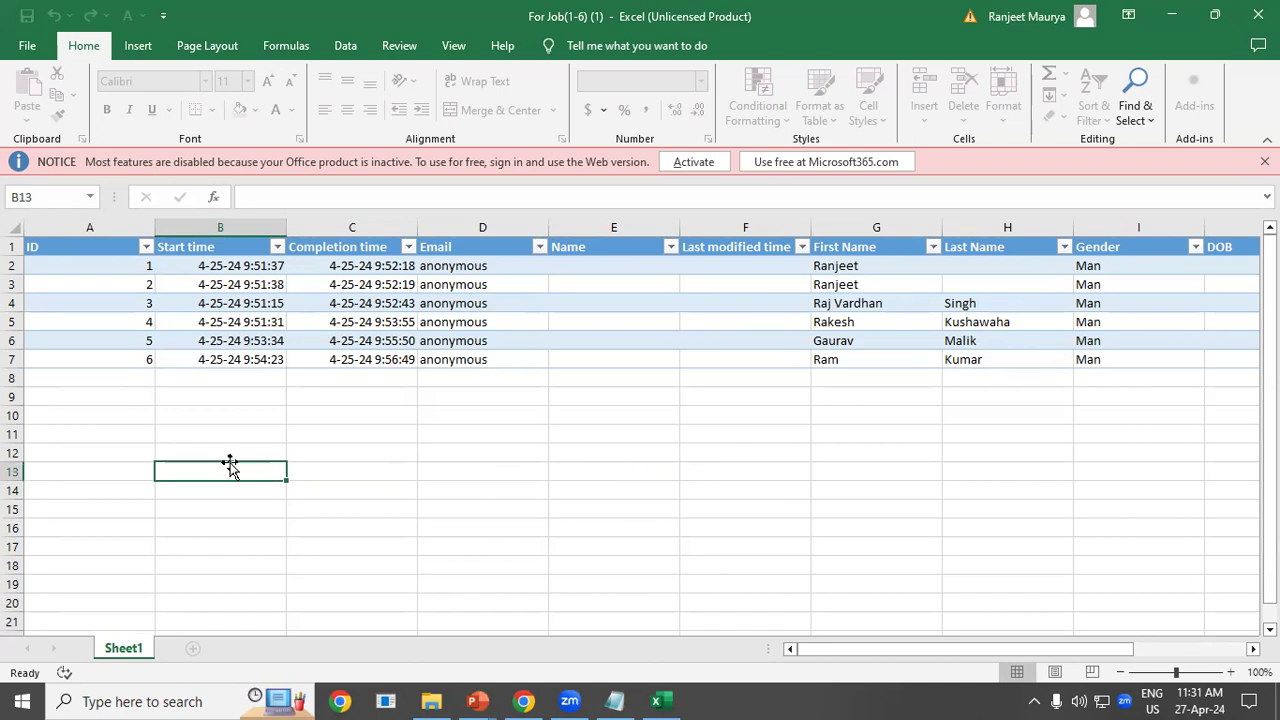
key(Right)
key(Right)
key(Right)
key(Right)
key(Right)
key(Right)
key(Right)
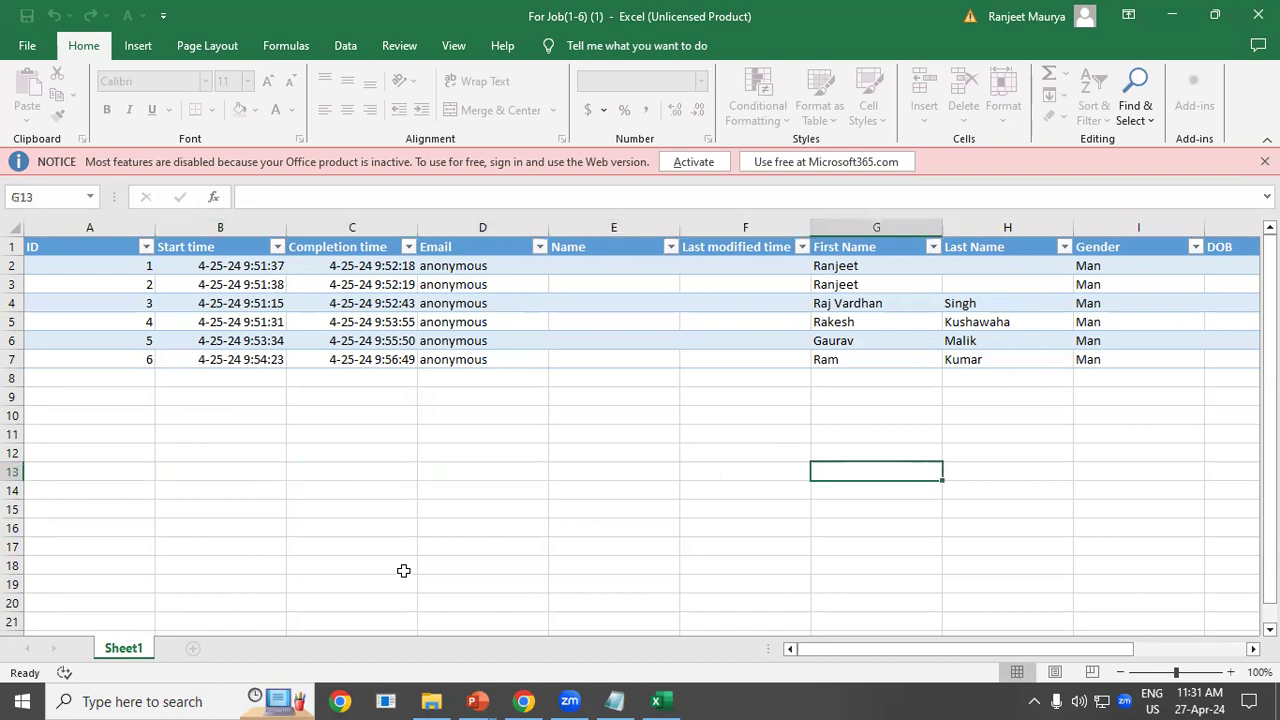
click(380, 531)
key(Right)
key(Right)
key(Right)
key(Right)
key(Right)
key(Right)
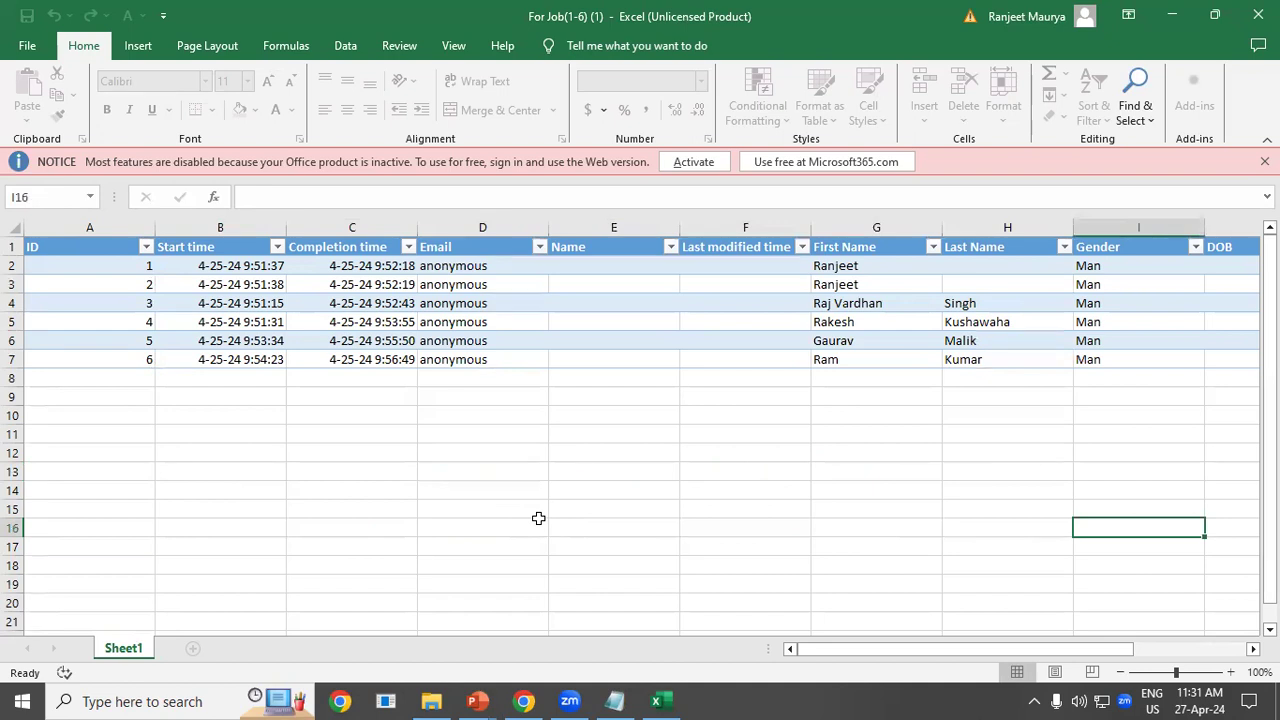
click(332, 430)
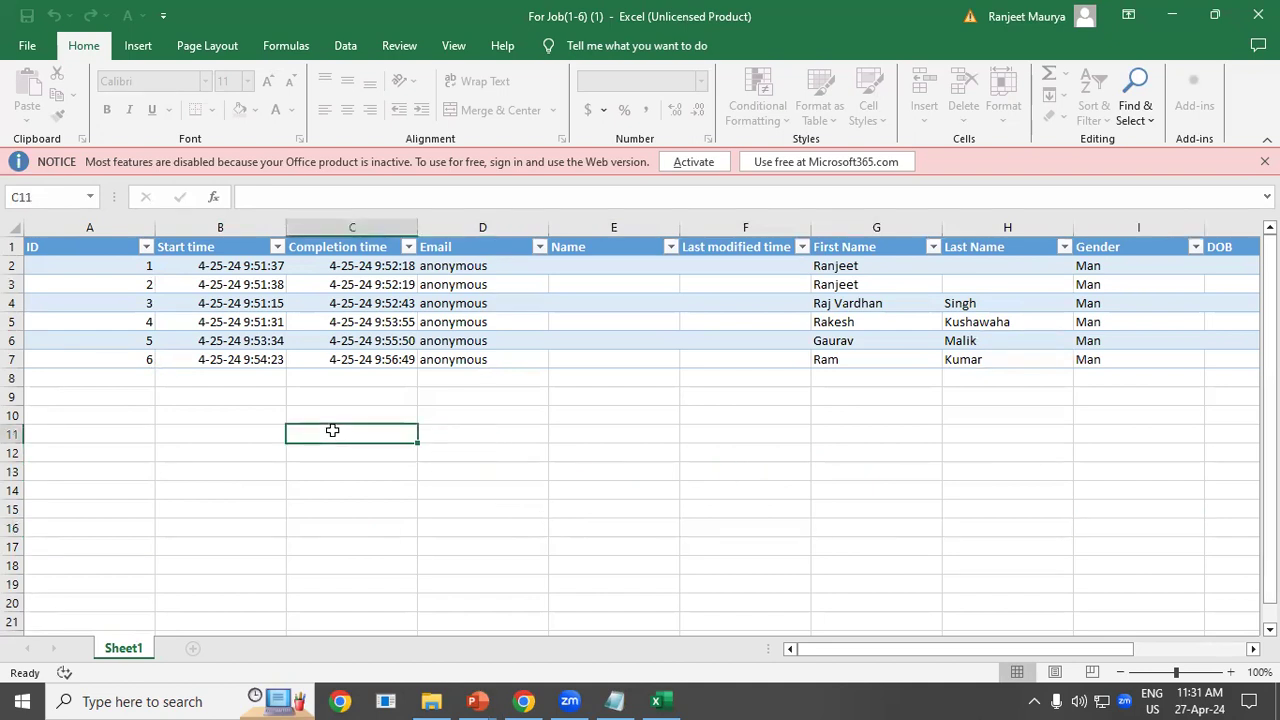
key(Right)
key(Right)
key(Right)
key(Right)
key(Right)
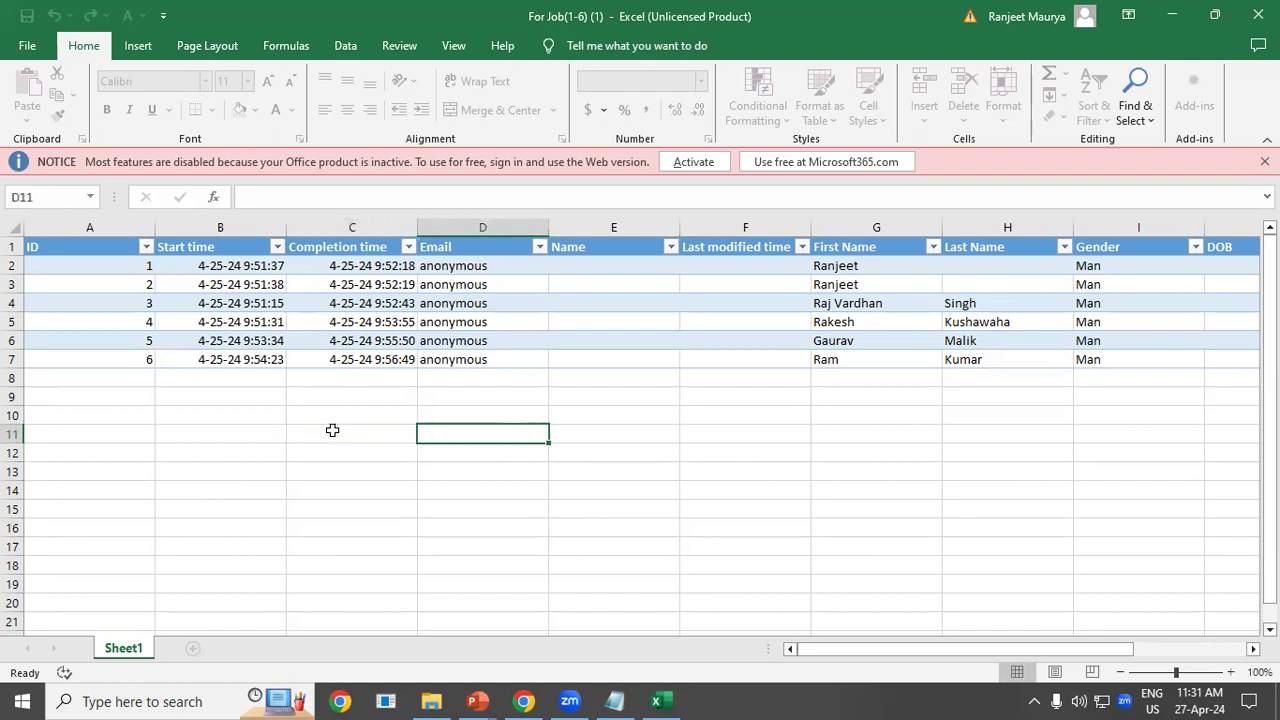
key(Right)
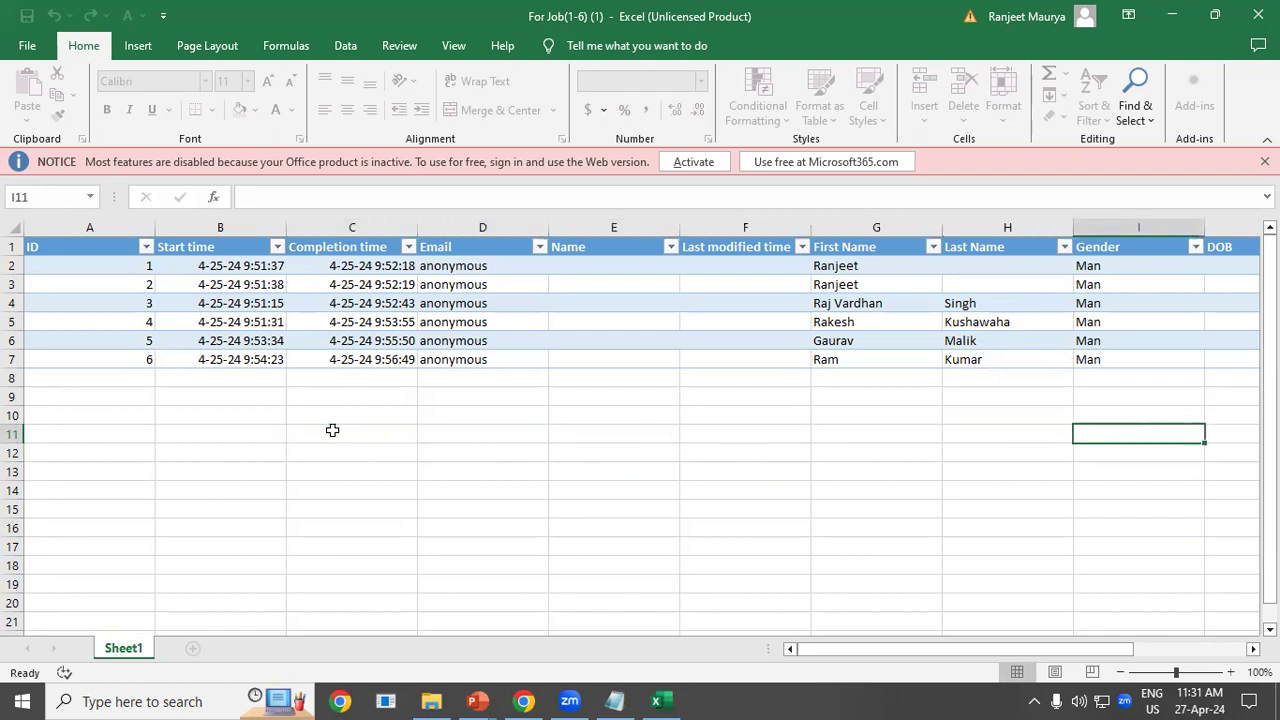
click(600, 700)
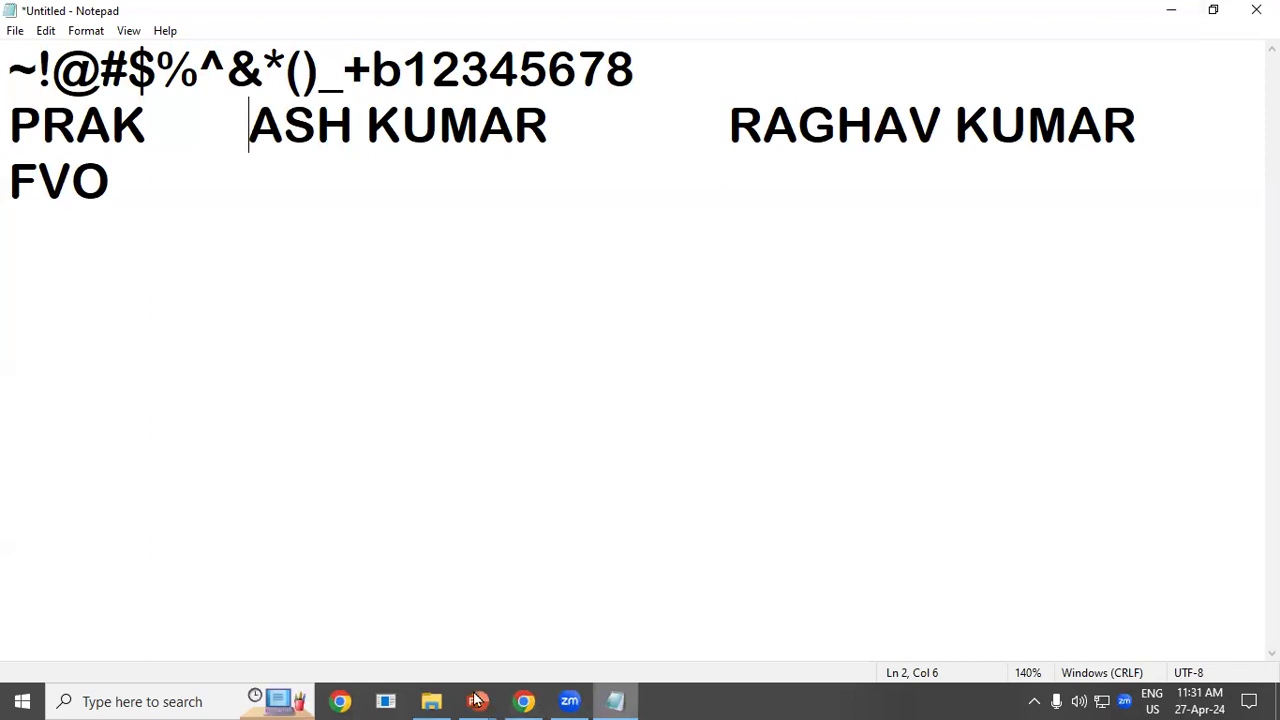
key(alt+Tab)
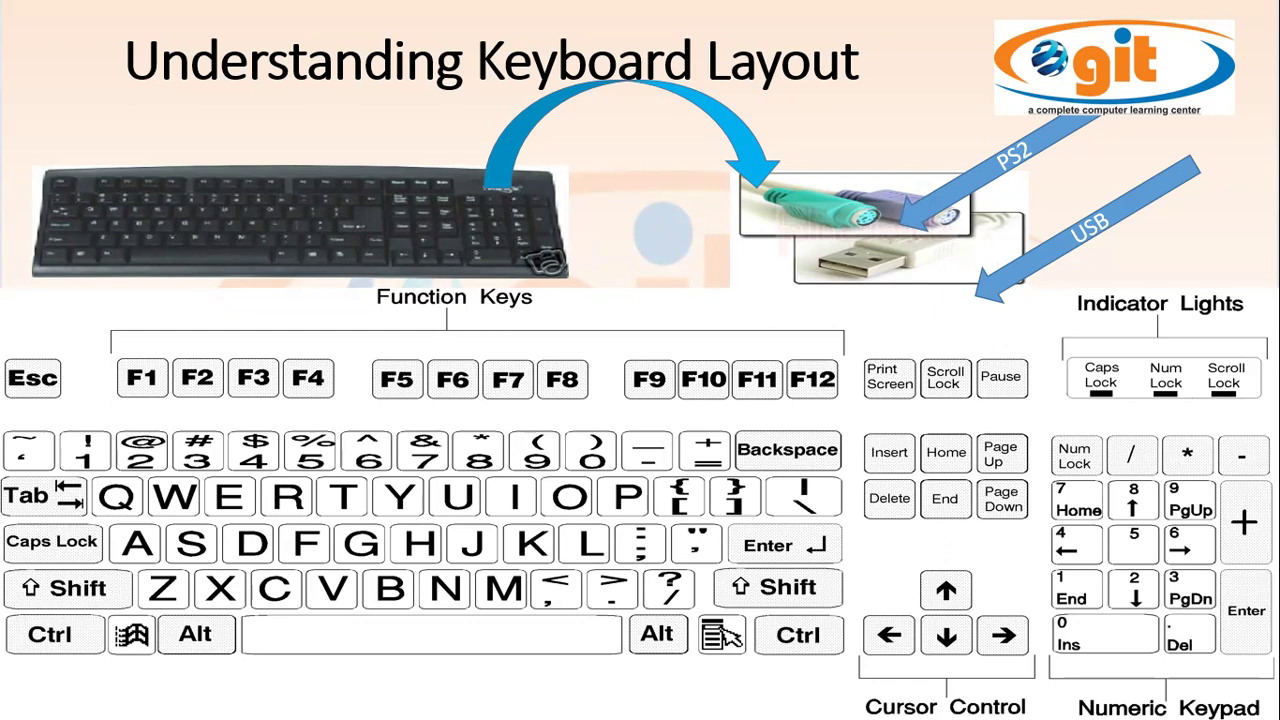
key(alt+Tab)
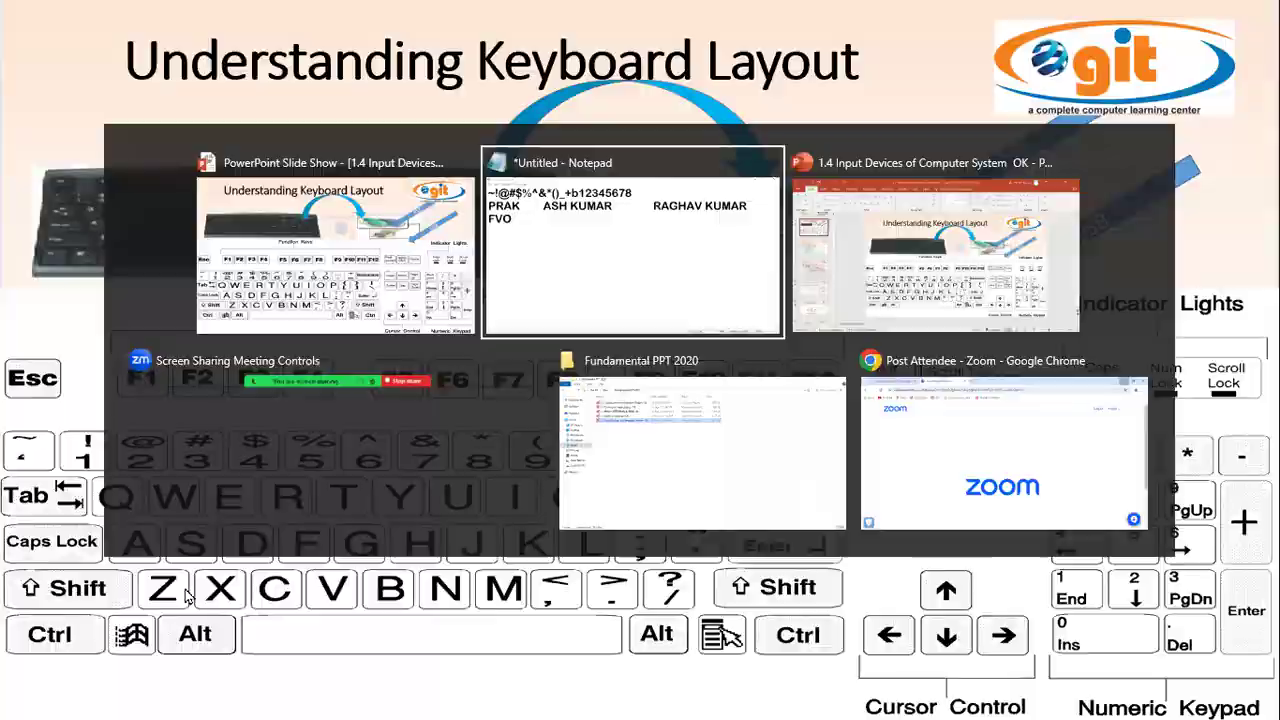
After FVO, type a first name in capitals and the full name in lowercase, then return to the slide.
click(180, 182)
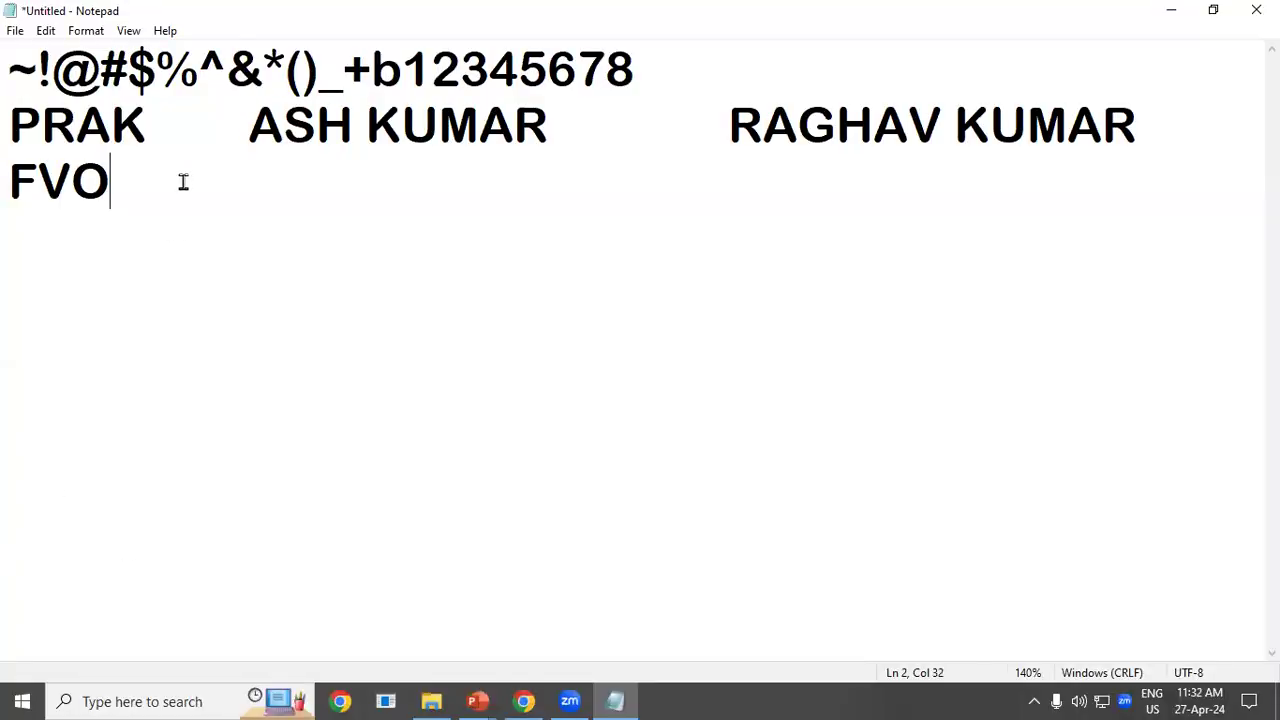
text(P)
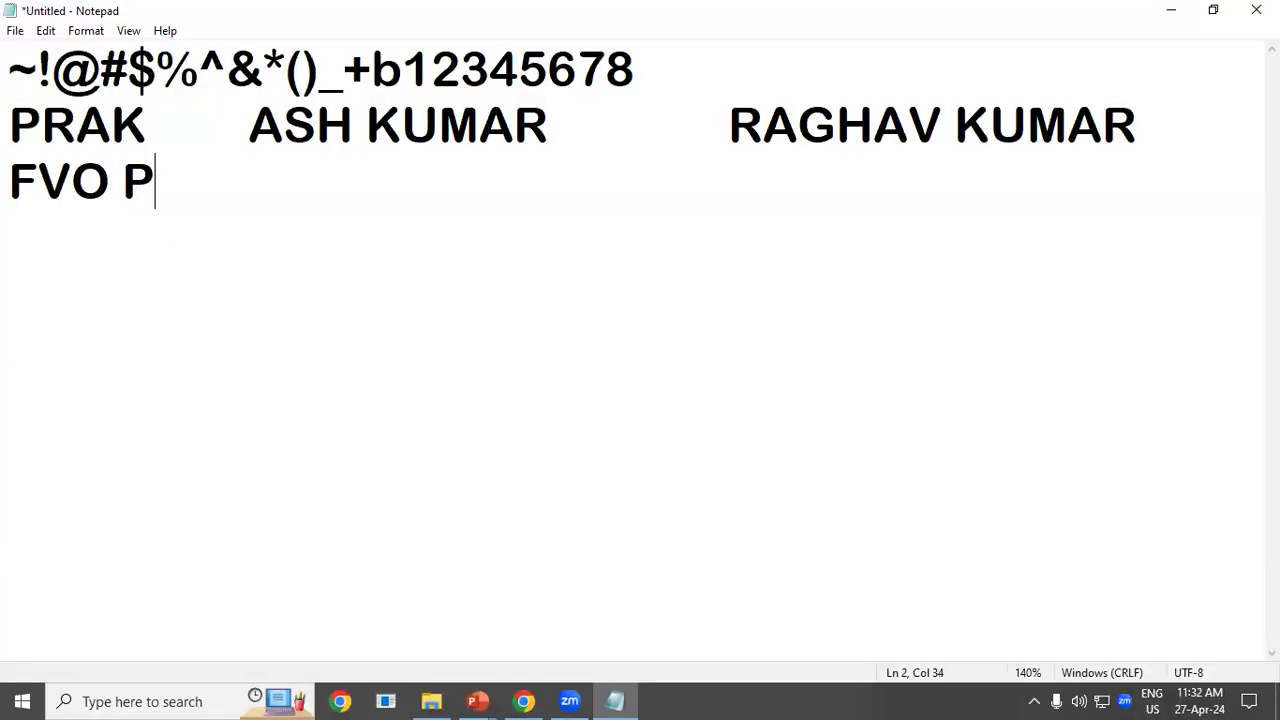
text(RADEEP)
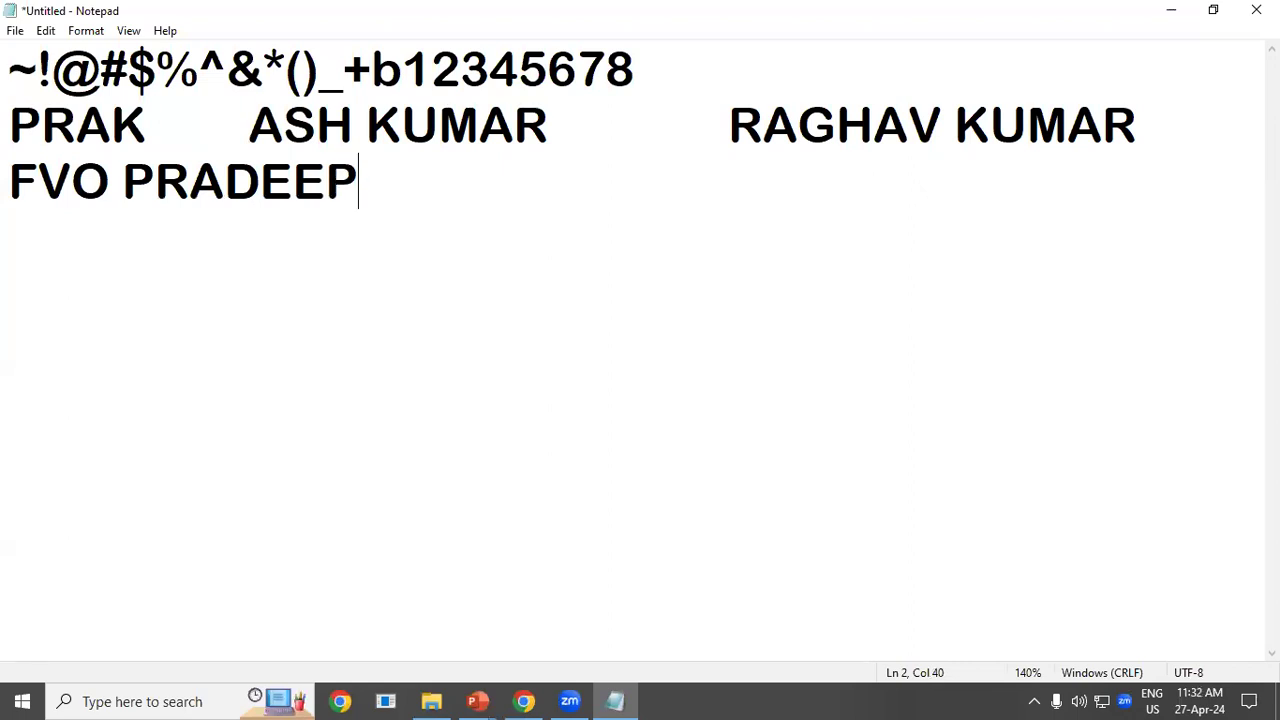
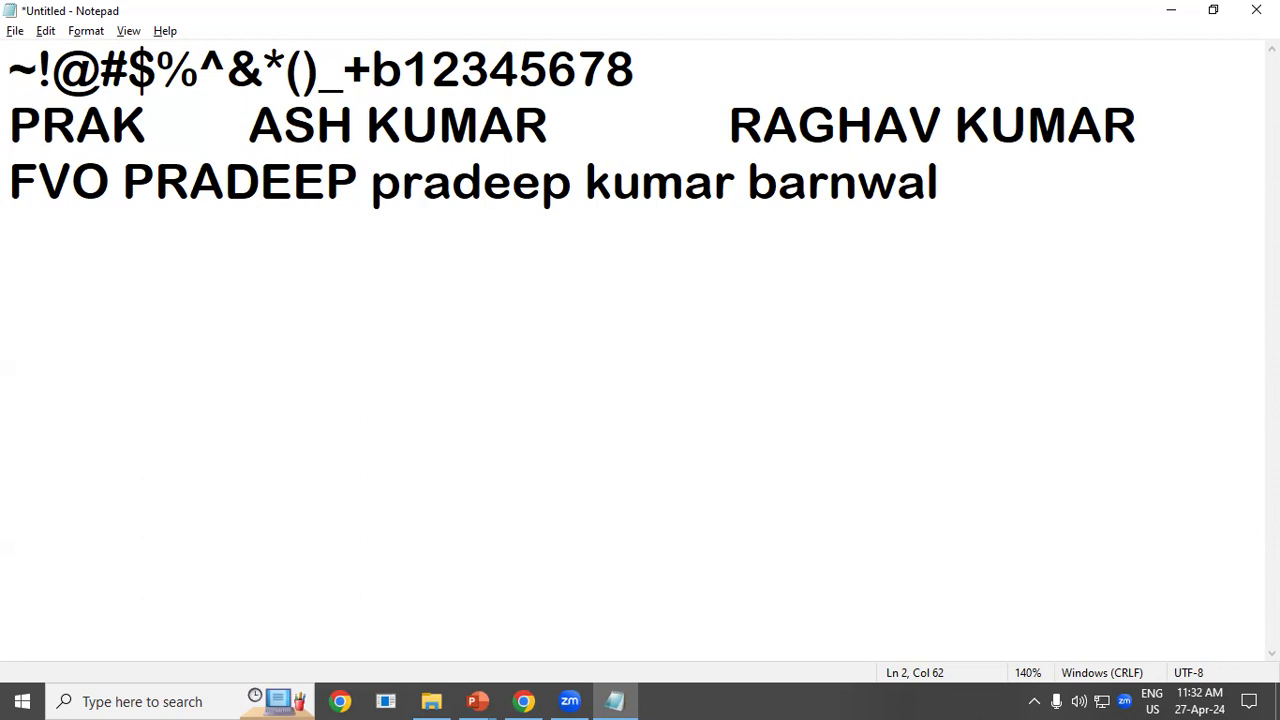
key(alt+Tab)
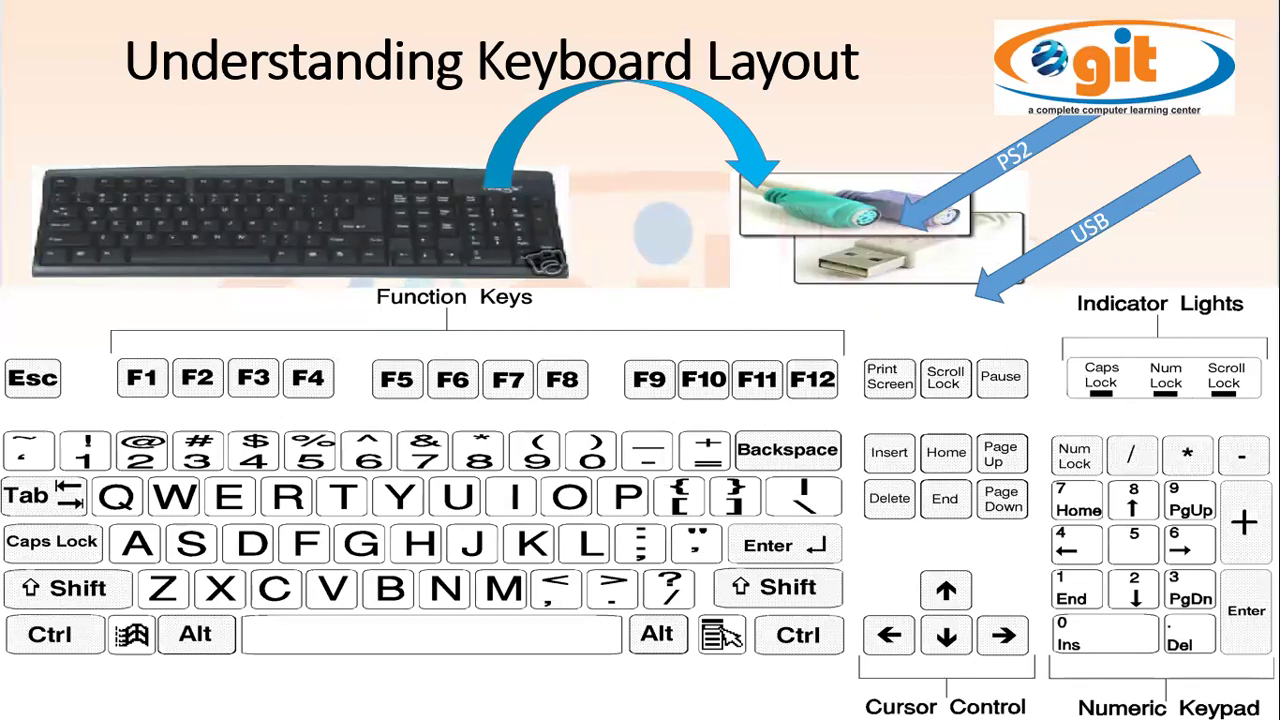
Back in Notepad, start a new line and type the name with only initial letters capitalised.
key(alt+Tab)
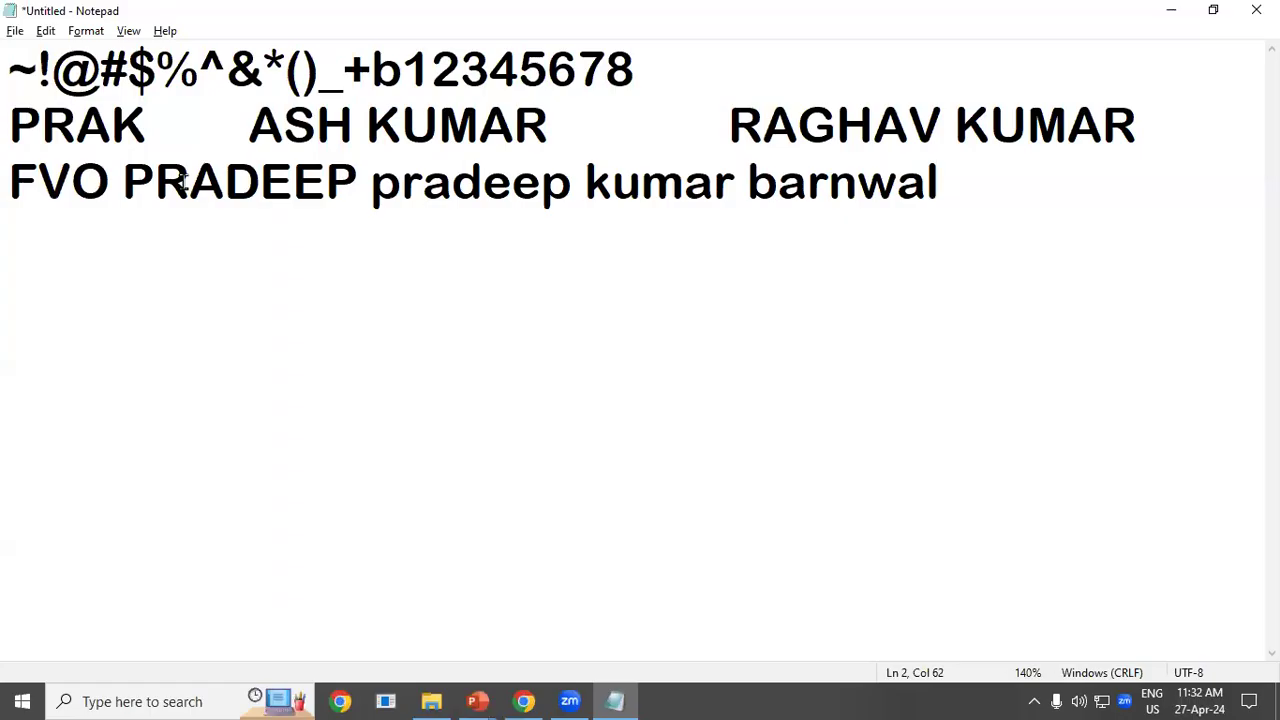
key(Return)
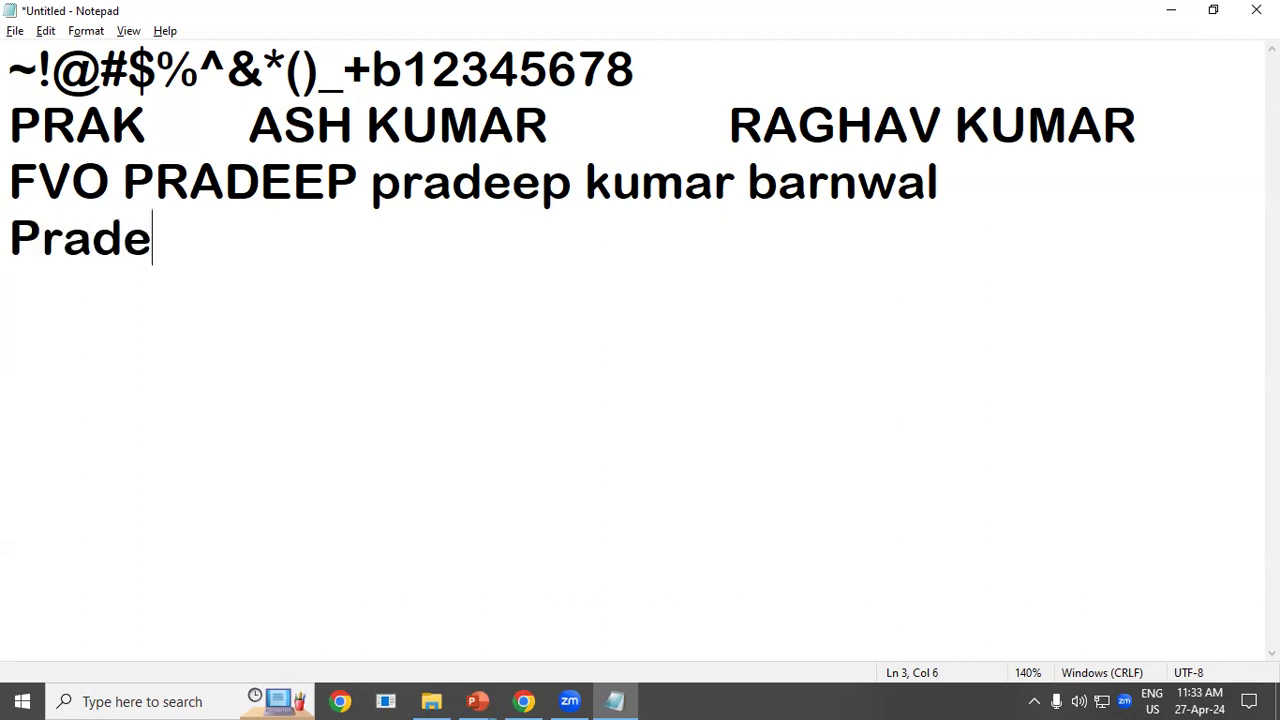
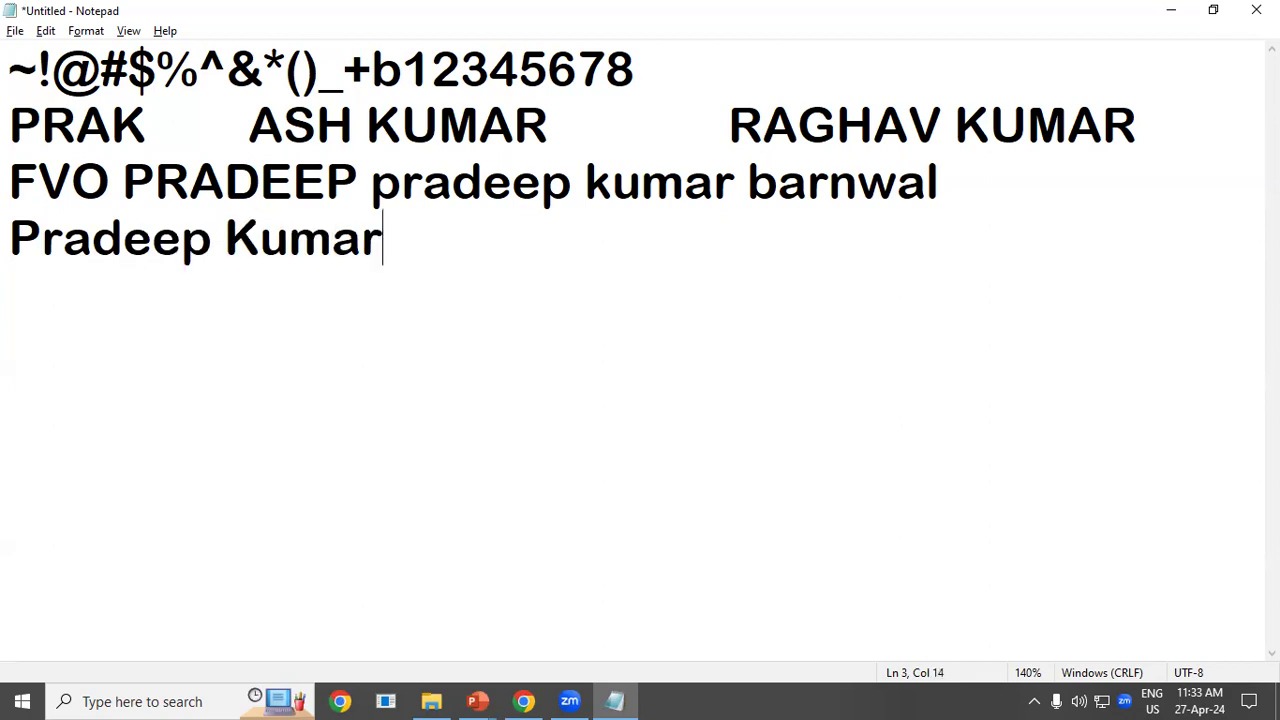